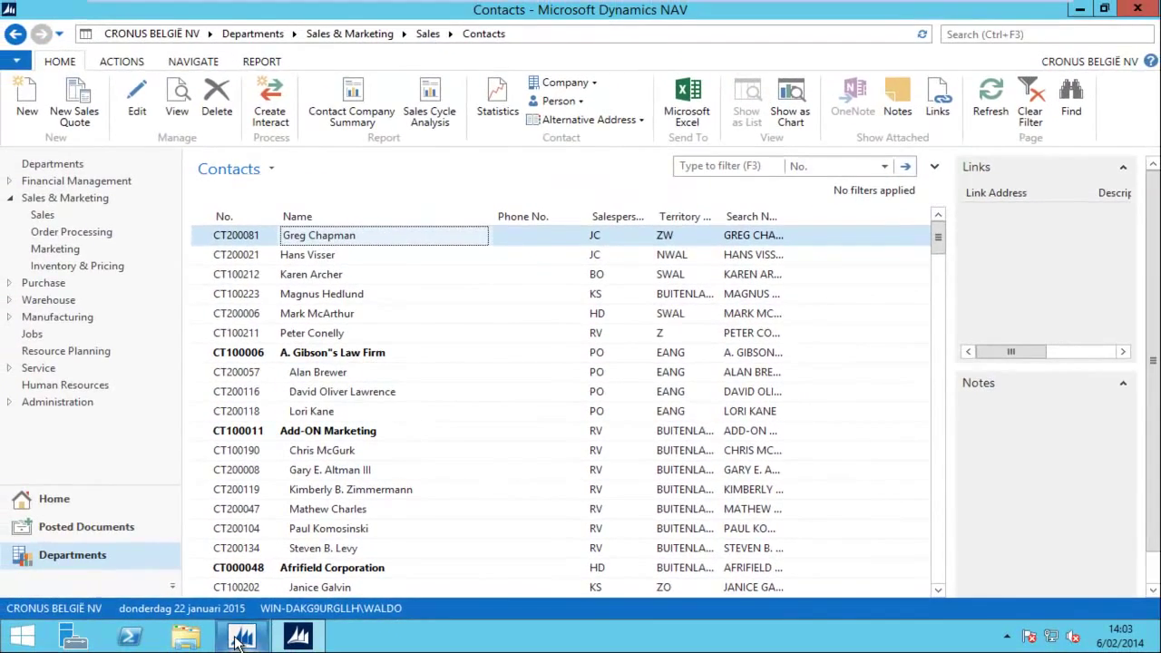
# Open page 5052 Contact List in design and show the No. field's properties.
pyautogui.click(238, 638)
pyautogui.doubleClick(396, 190)
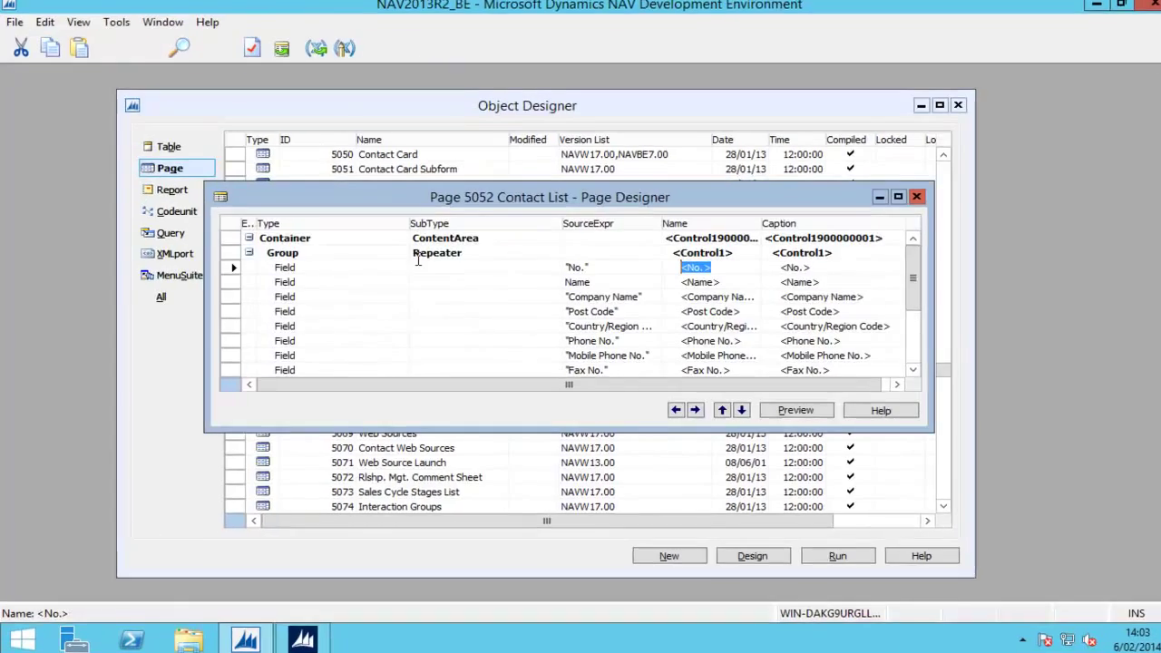
pyautogui.click(667, 250)
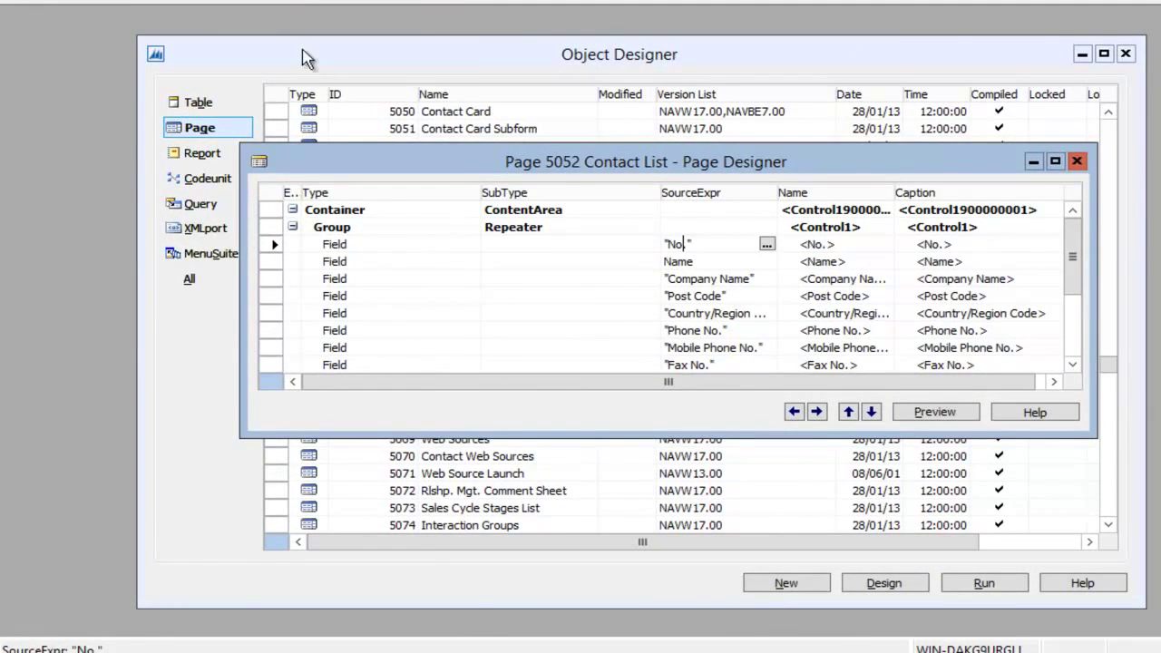
pyautogui.hotkey('shift', 'F4')
# Confirm the No. field has Style Strong and StyleExpr StyleIsStrong.
pyautogui.press('End')
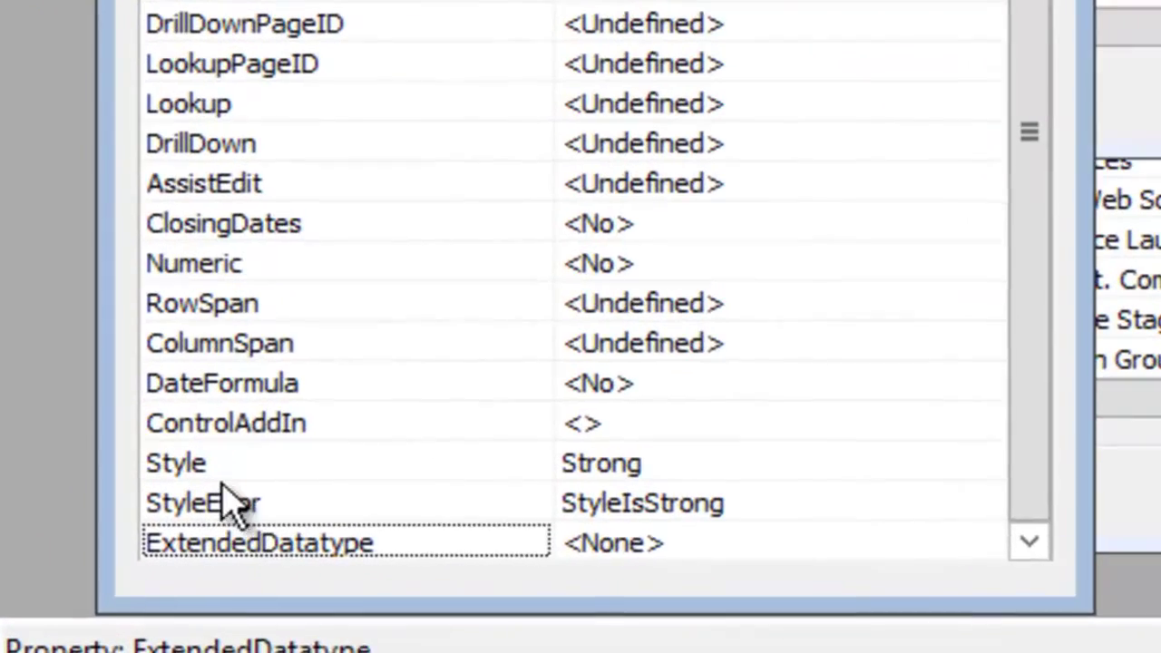
pyautogui.click(220, 470)
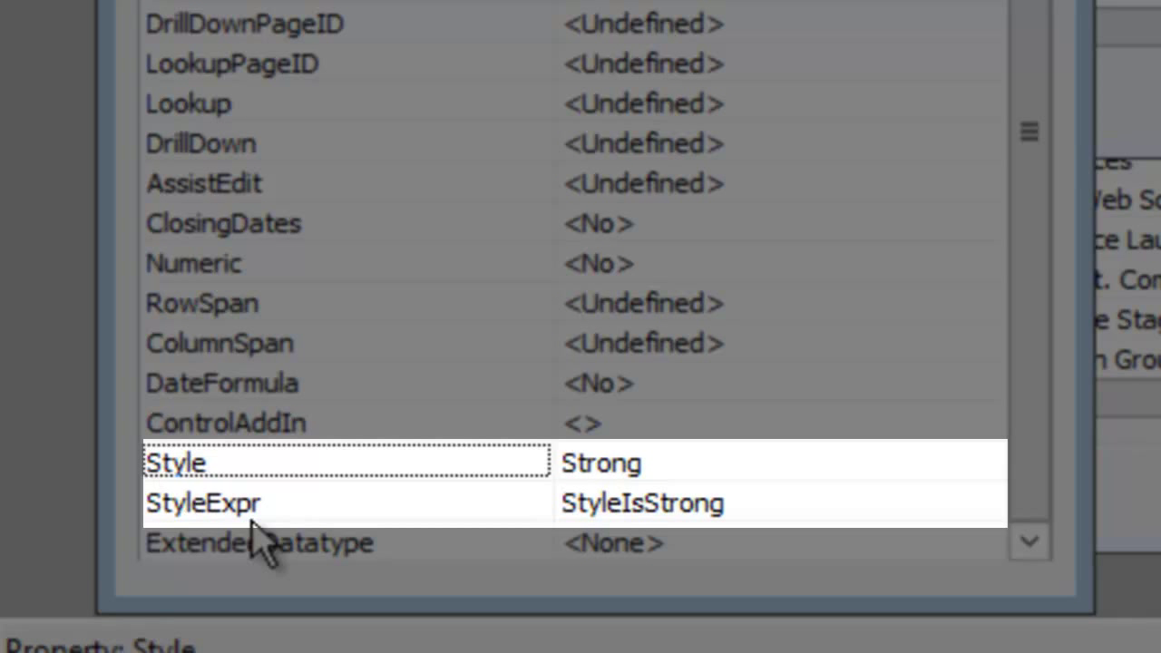
pyautogui.press('Tab')
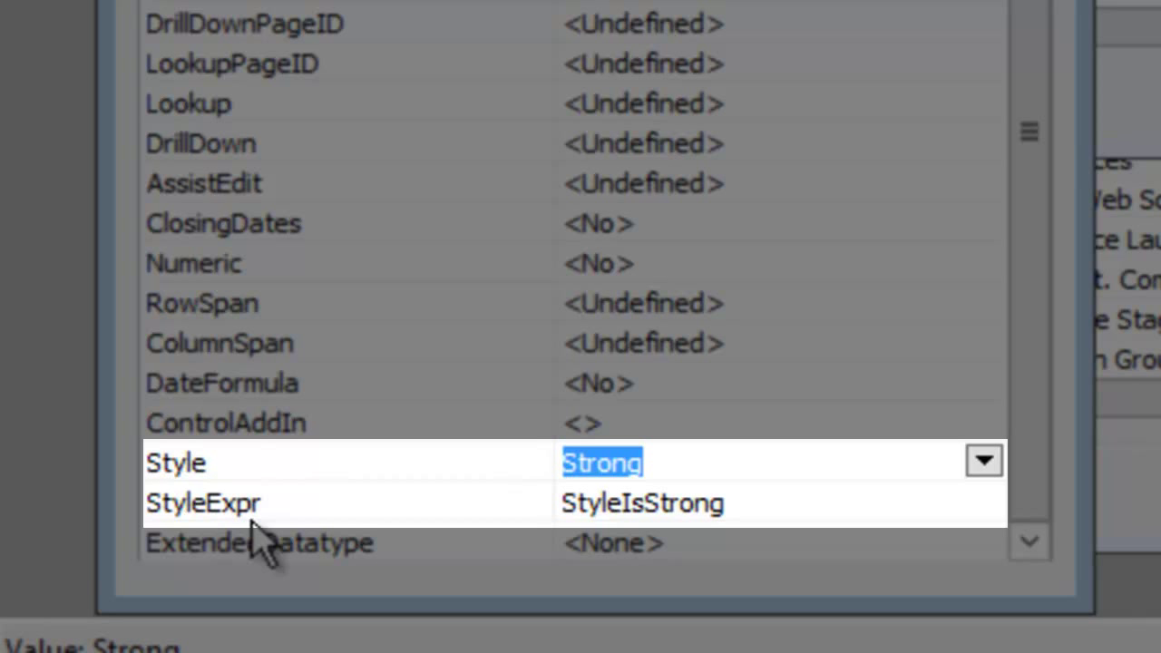
pyautogui.hotkey('shift', 'Tab')
pyautogui.press('Down')
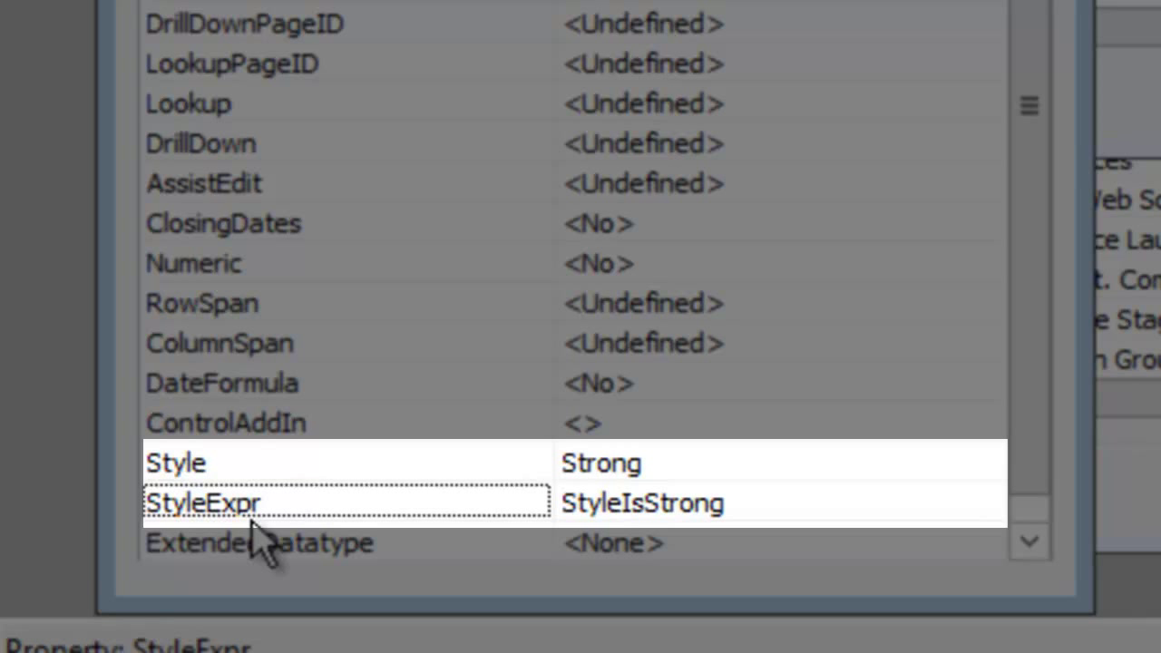
pyautogui.press('Tab')
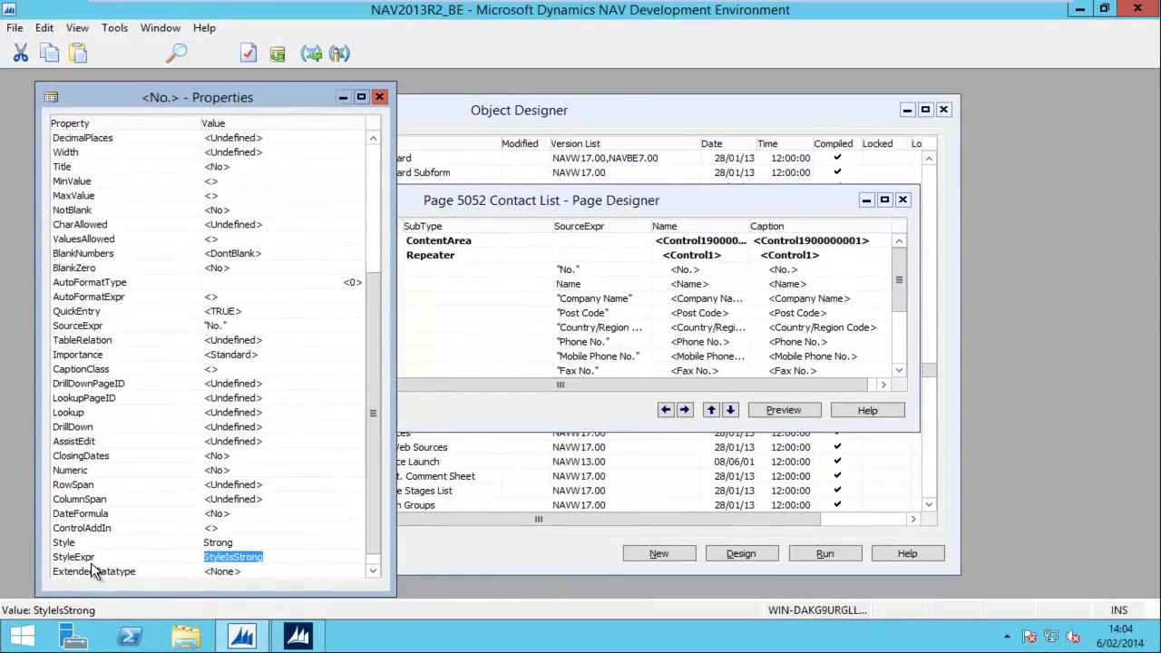
# Check in C/AL Globals that StyleIsStrong is a Boolean variable.
pyautogui.click(77, 27)
pyautogui.click(118, 228)
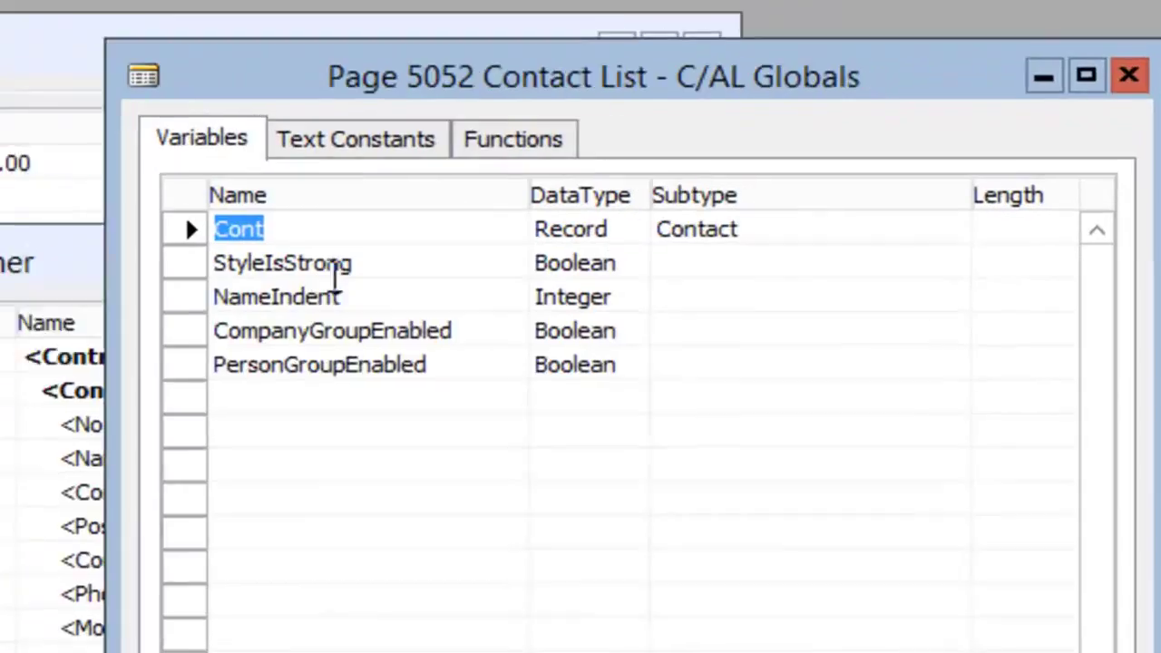
pyautogui.click(336, 267)
pyautogui.click(573, 263)
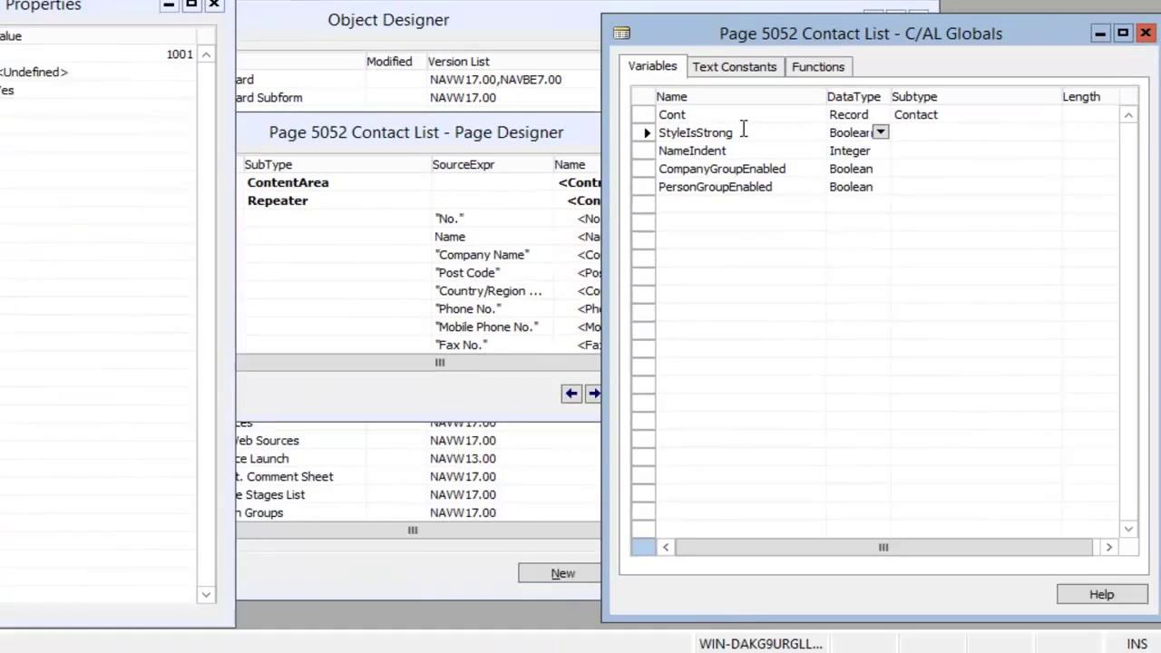
pyautogui.click(746, 125)
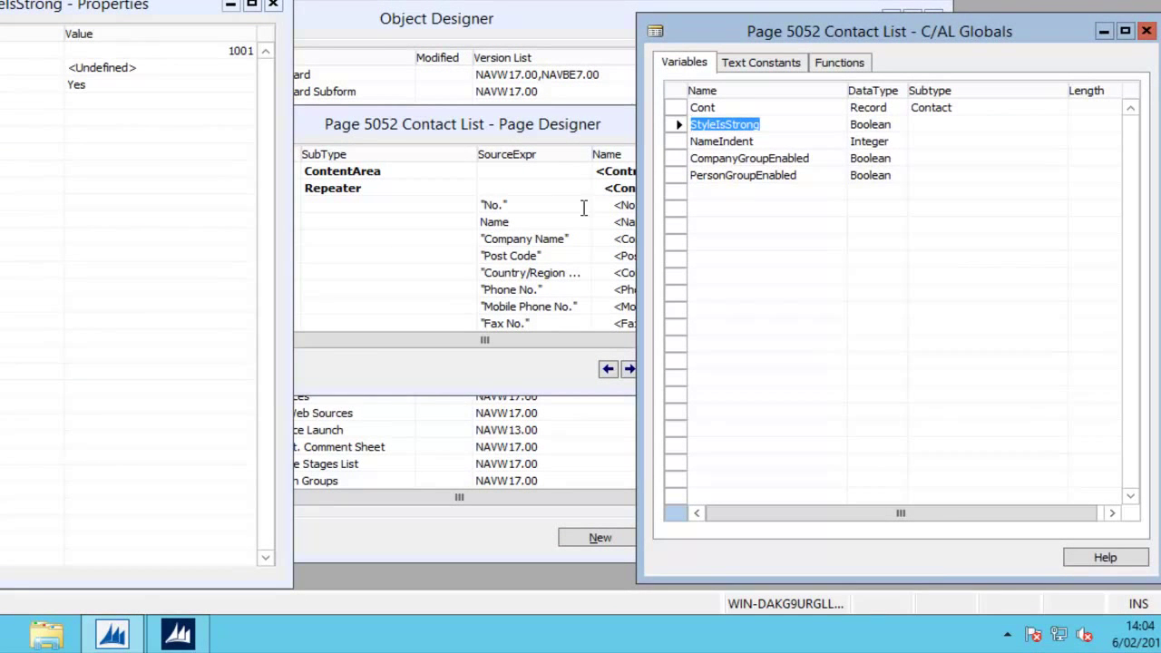
# Find the OnAfterGetRecord line setting StyleIsStrong to Type = Type::Company.
pyautogui.click(395, 127)
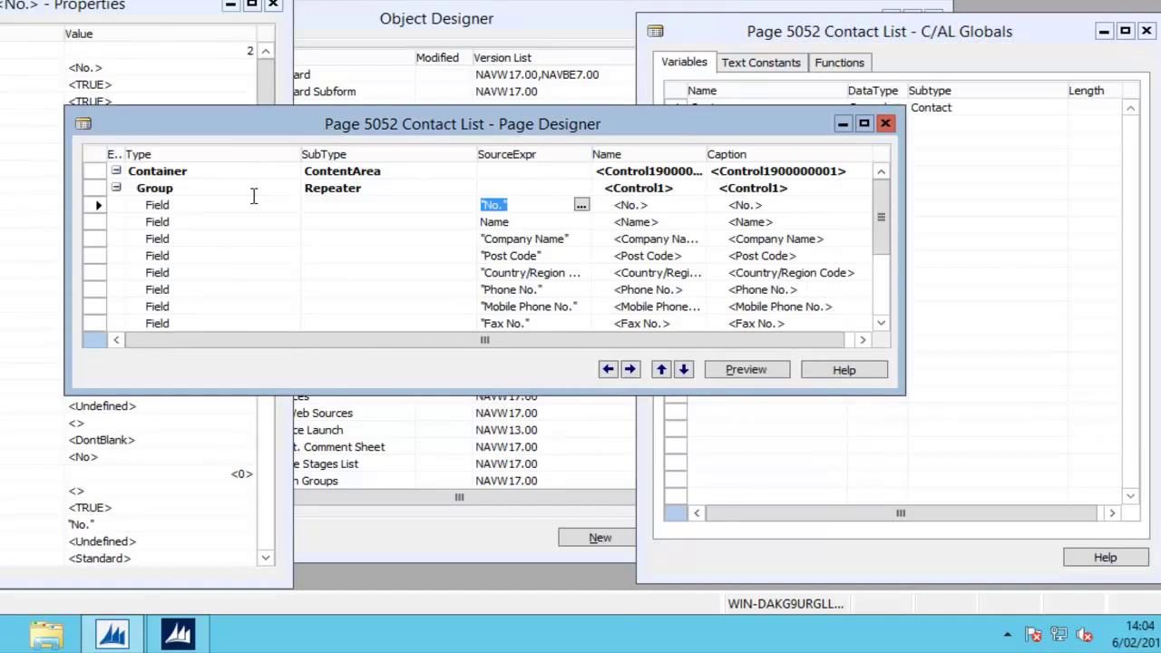
pyautogui.press('F9')
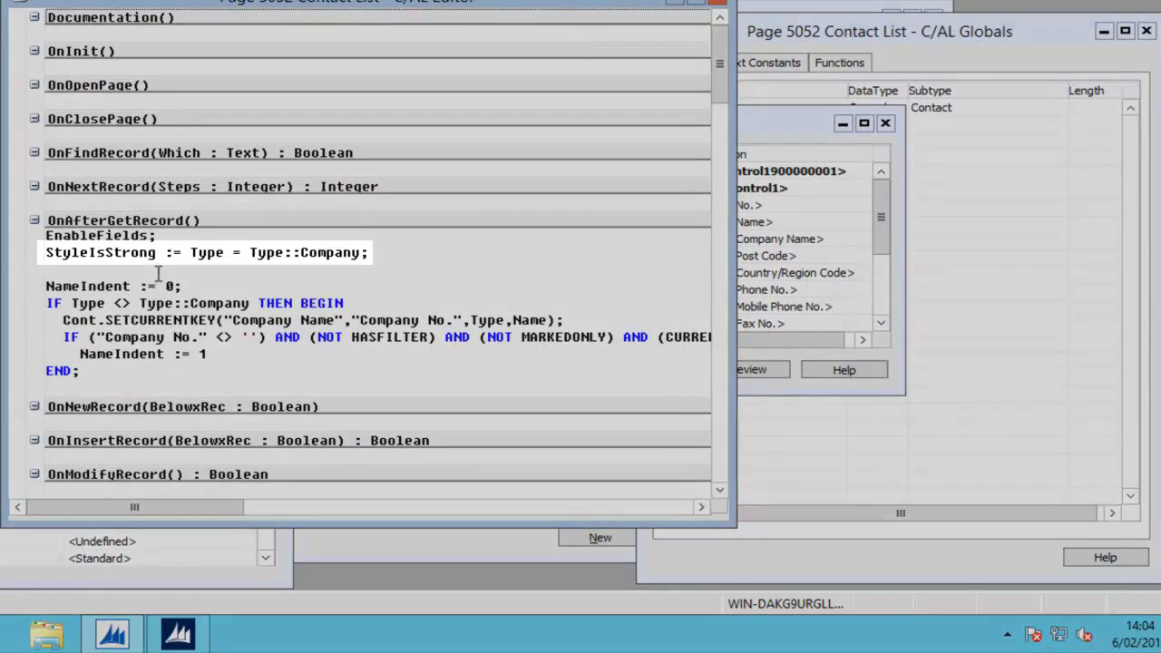
pyautogui.tripleClick(137, 252)
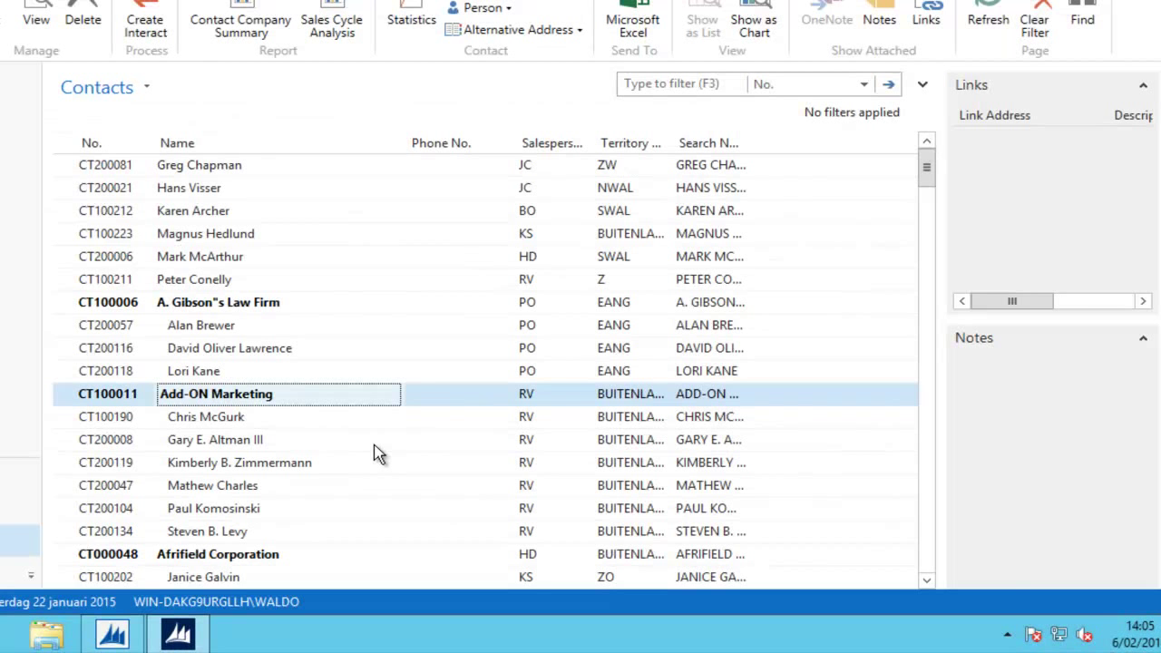
# Scroll down the Contacts list to view the bold company rows.
pyautogui.scroll(-5, 378, 453)
pyautogui.scroll(-4, 378, 453)
pyautogui.scroll(-6, 378, 453)
pyautogui.scroll(-2, 378, 454)
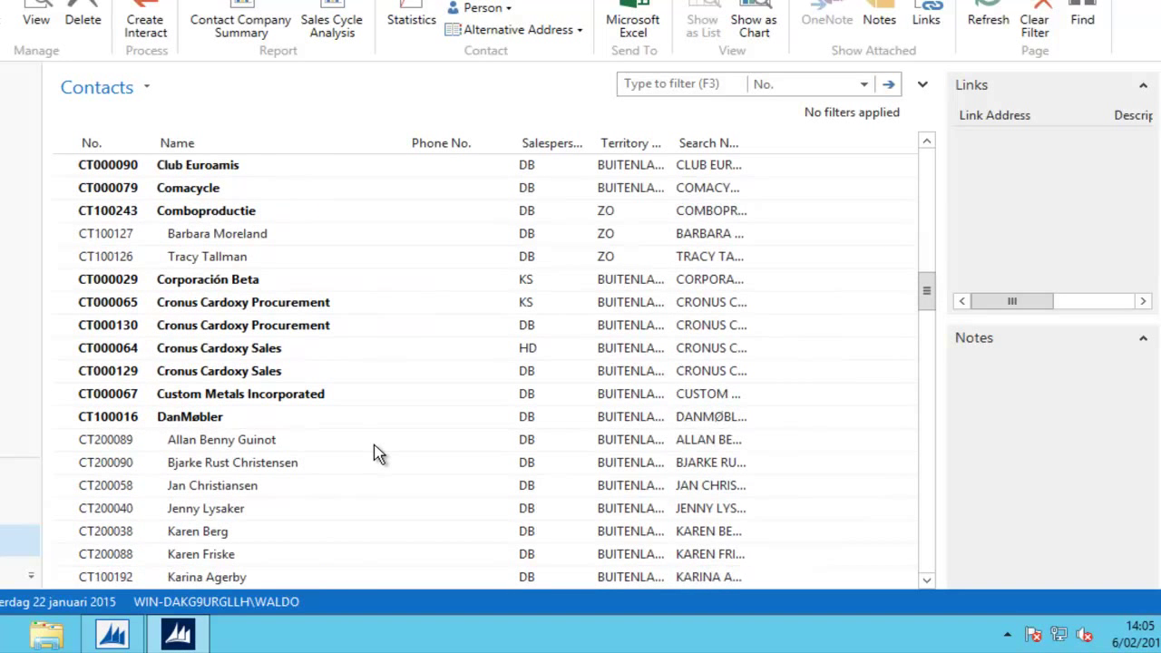
pyautogui.scroll(-3, 378, 453)
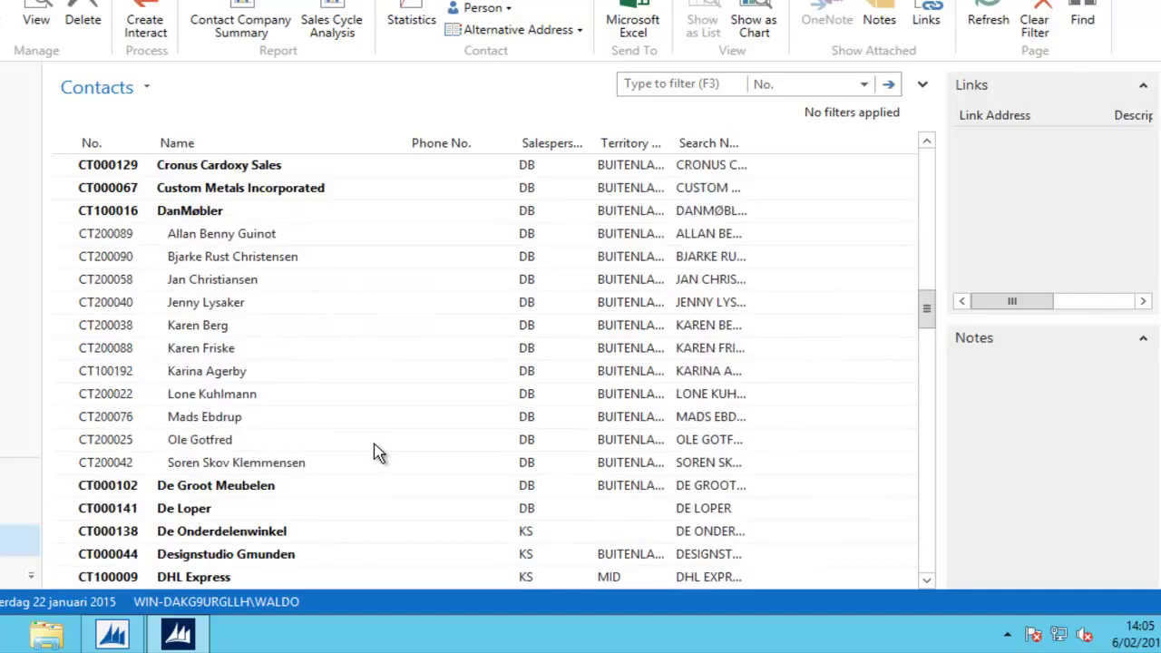
pyautogui.scroll(-5, 378, 454)
pyautogui.scroll(-1, 378, 453)
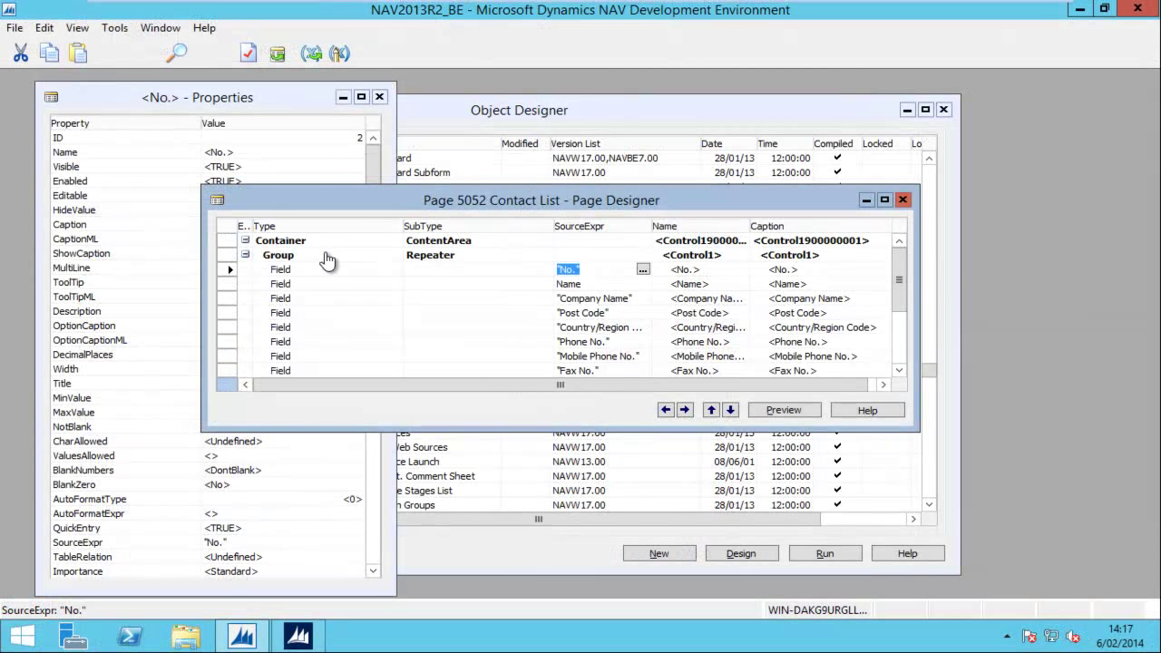
# Review the No. field's StyleExpr value StyleIsStrong in its properties.
pyautogui.click(127, 94)
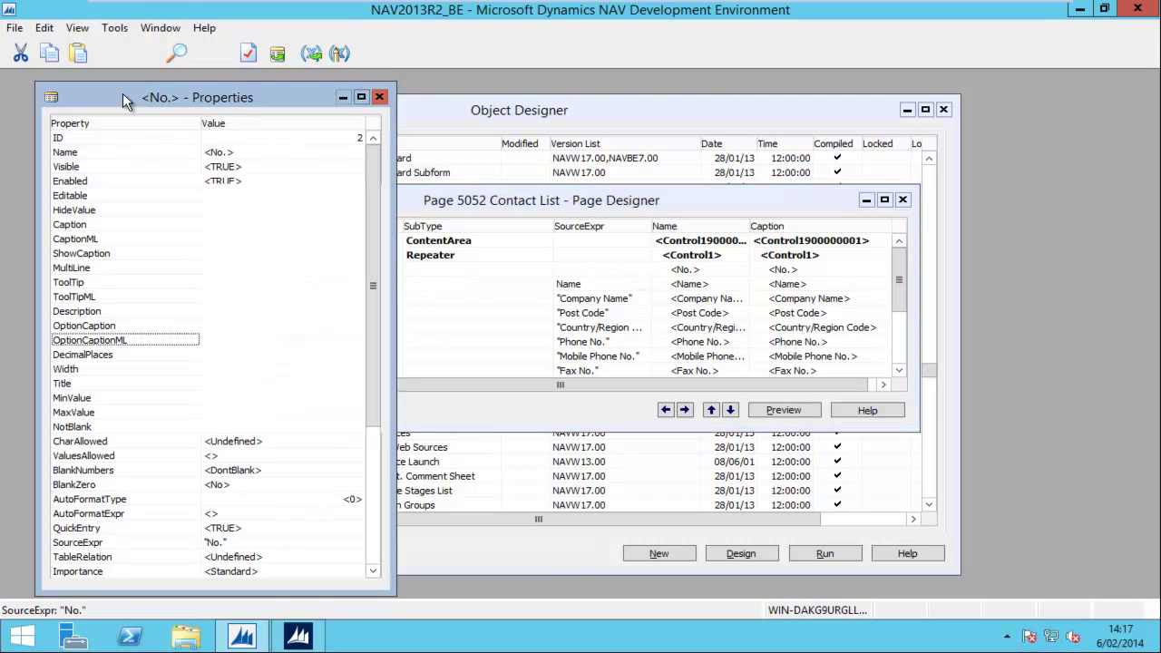
pyautogui.click(125, 387)
pyautogui.scroll(-5, 134, 478)
pyautogui.press('End')
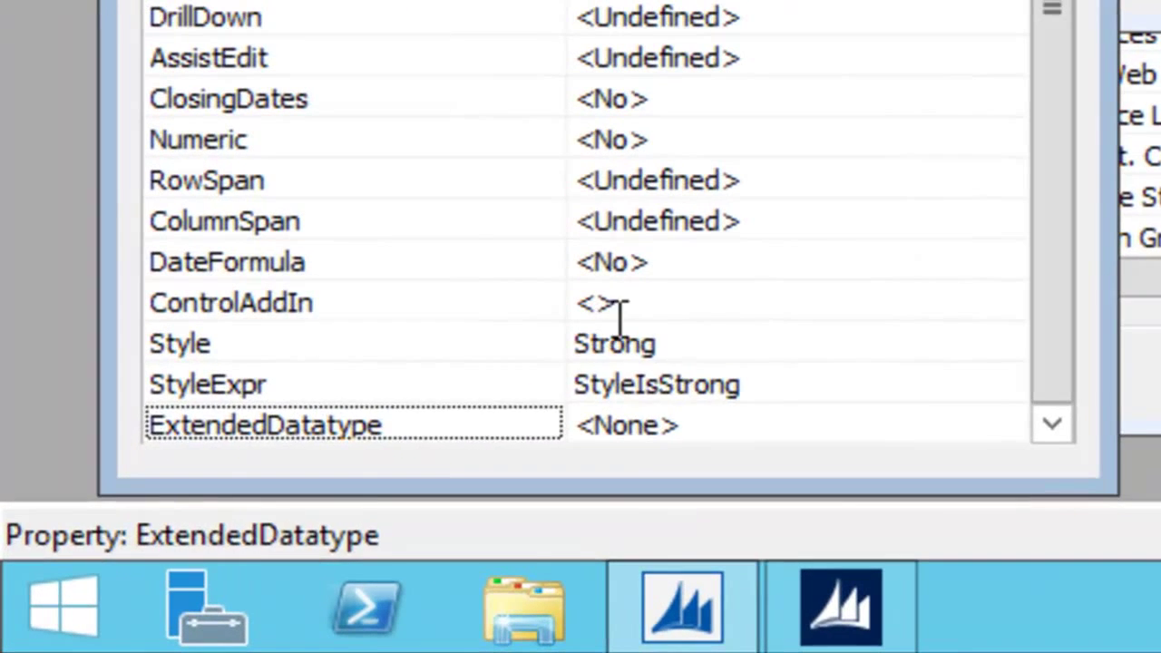
pyautogui.moveTo(678, 381)
pyautogui.mouseDown()
pyautogui.moveTo(604, 394)
pyautogui.moveTo(566, 383)
pyautogui.mouseUp()
pyautogui.click(648, 386)
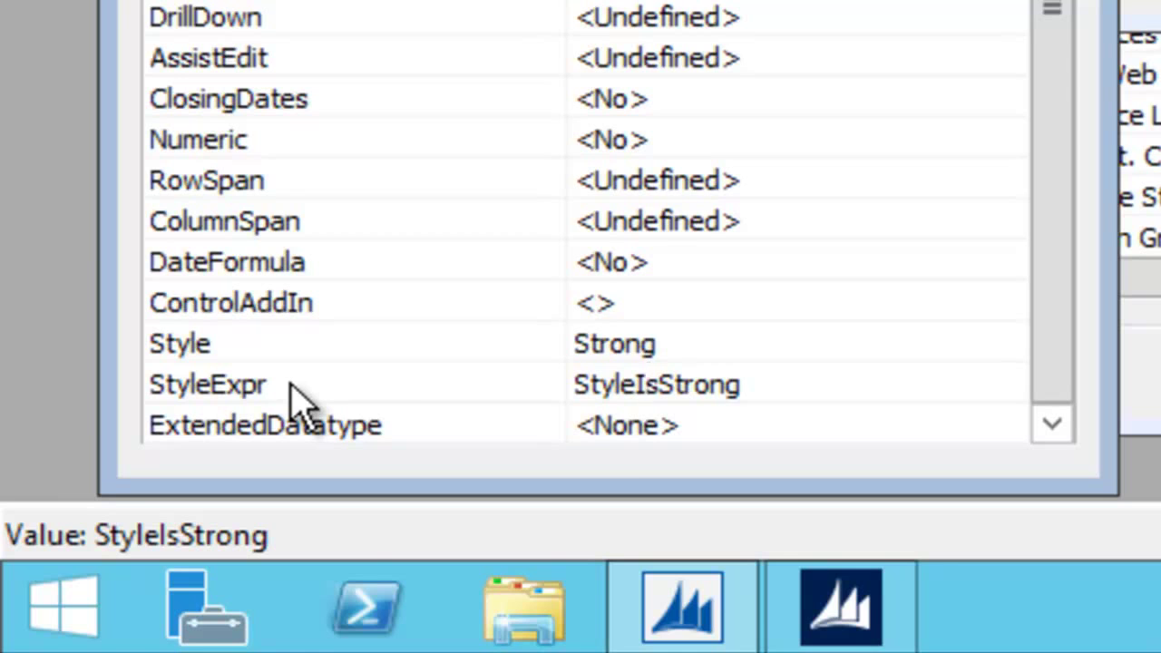
pyautogui.moveTo(753, 387); pyautogui.dragTo(489, 381)
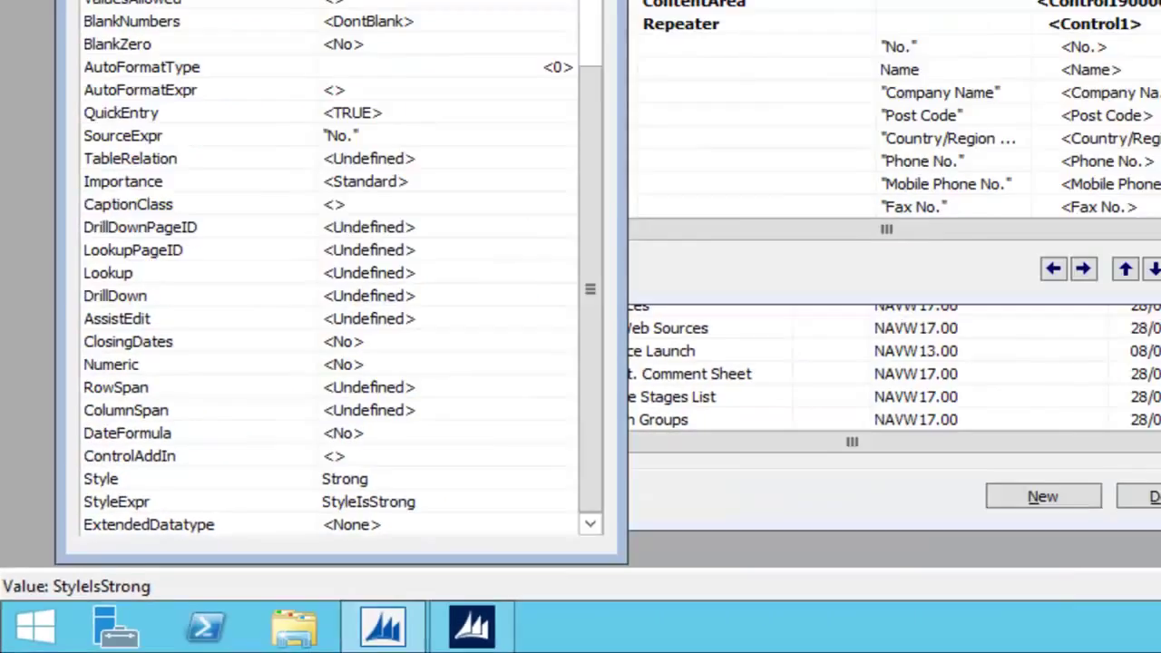
# Open StyleIsStrong's variable properties and check IncludeInDataset is Yes.
pyautogui.click(77, 27)
pyautogui.click(116, 232)
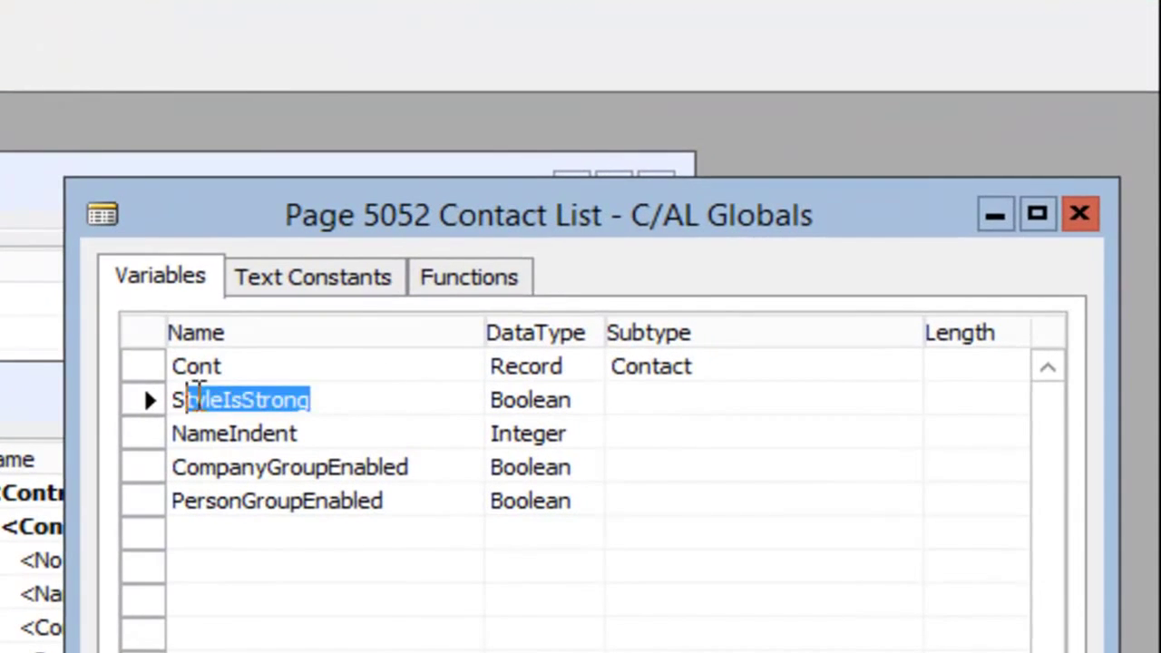
pyautogui.moveTo(311, 400); pyautogui.dragTo(248, 400)
pyautogui.click(248, 400)
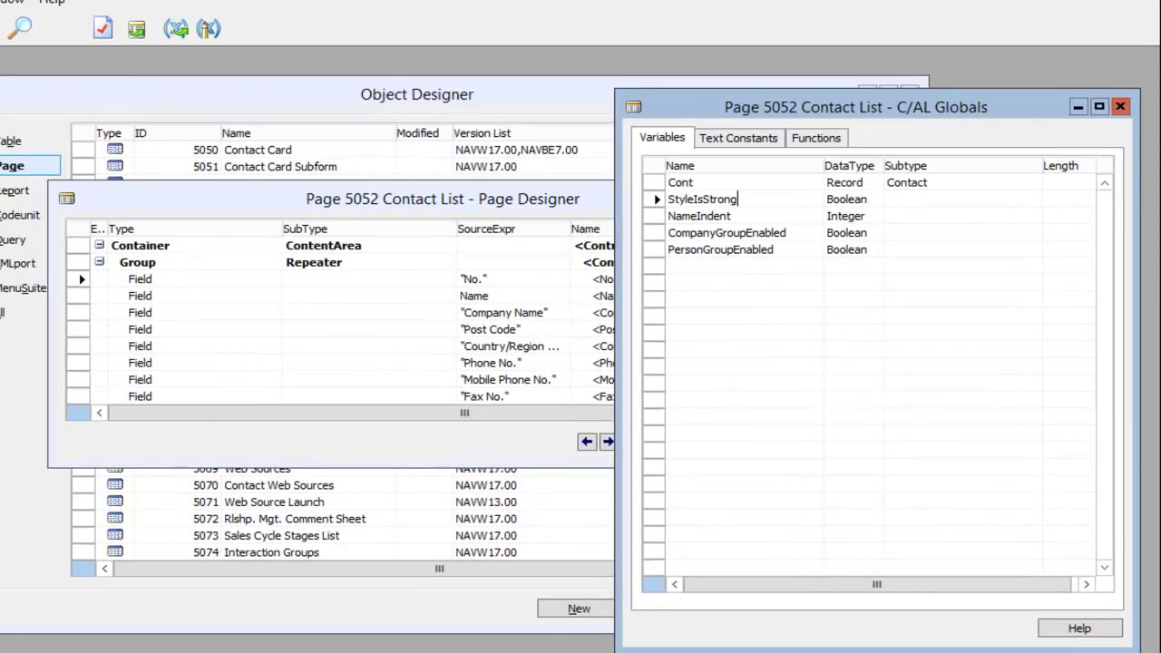
pyautogui.click(102, 29)
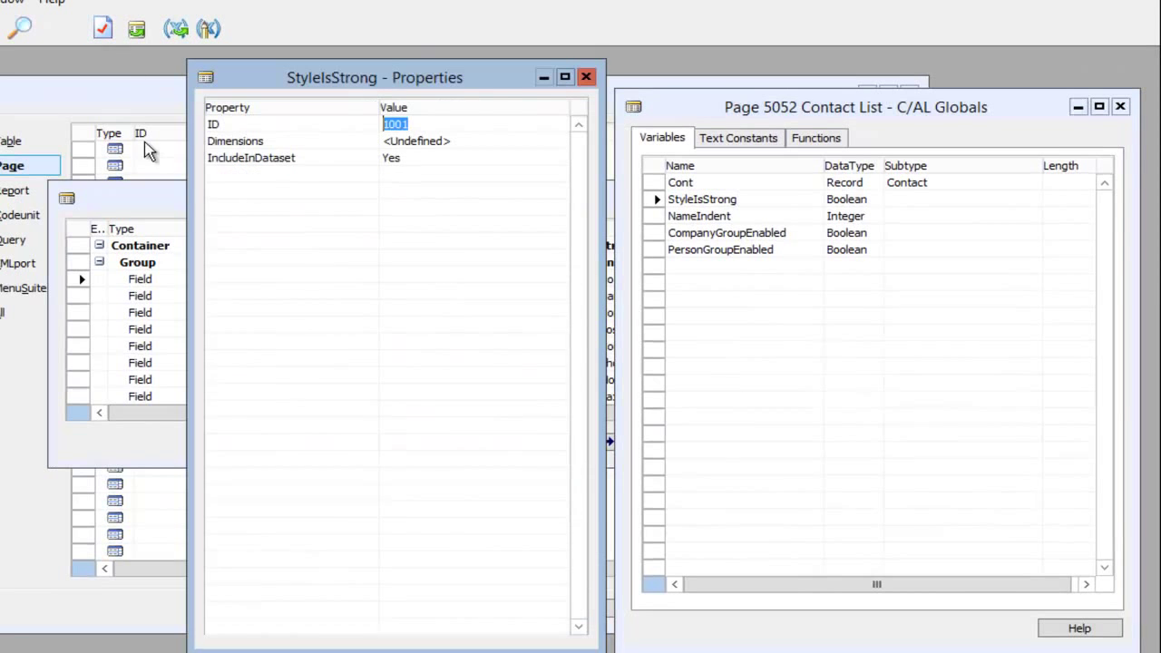
pyautogui.click(290, 162)
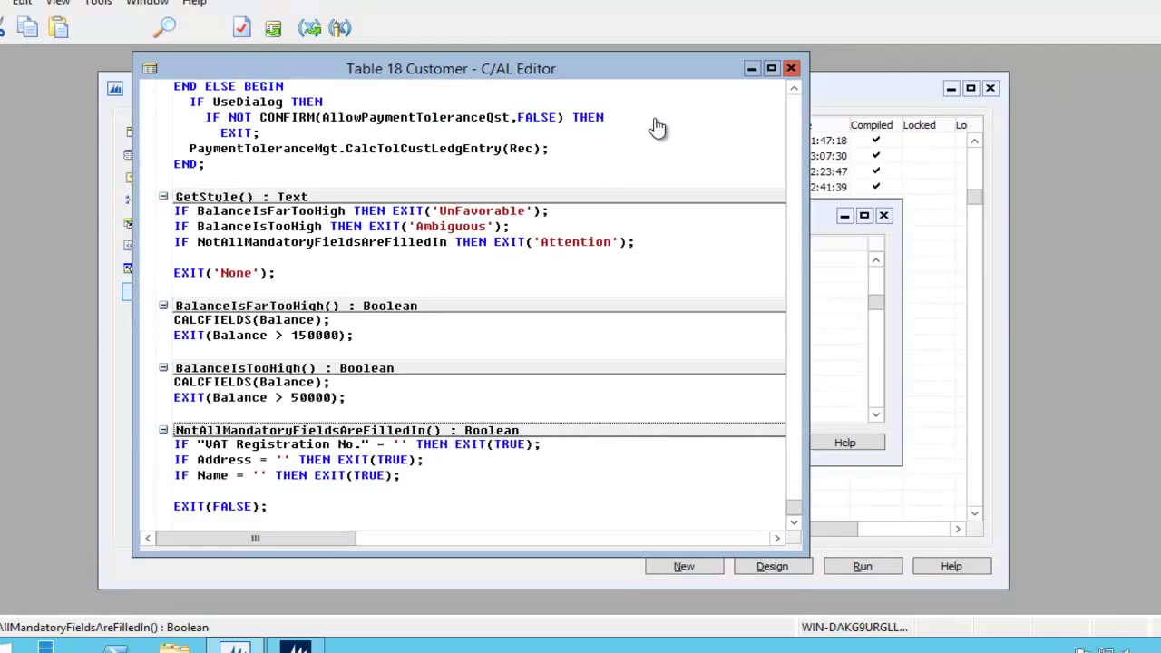
# Find page 22 Customer List among the page objects and open it for design.
pyautogui.press('Escape')
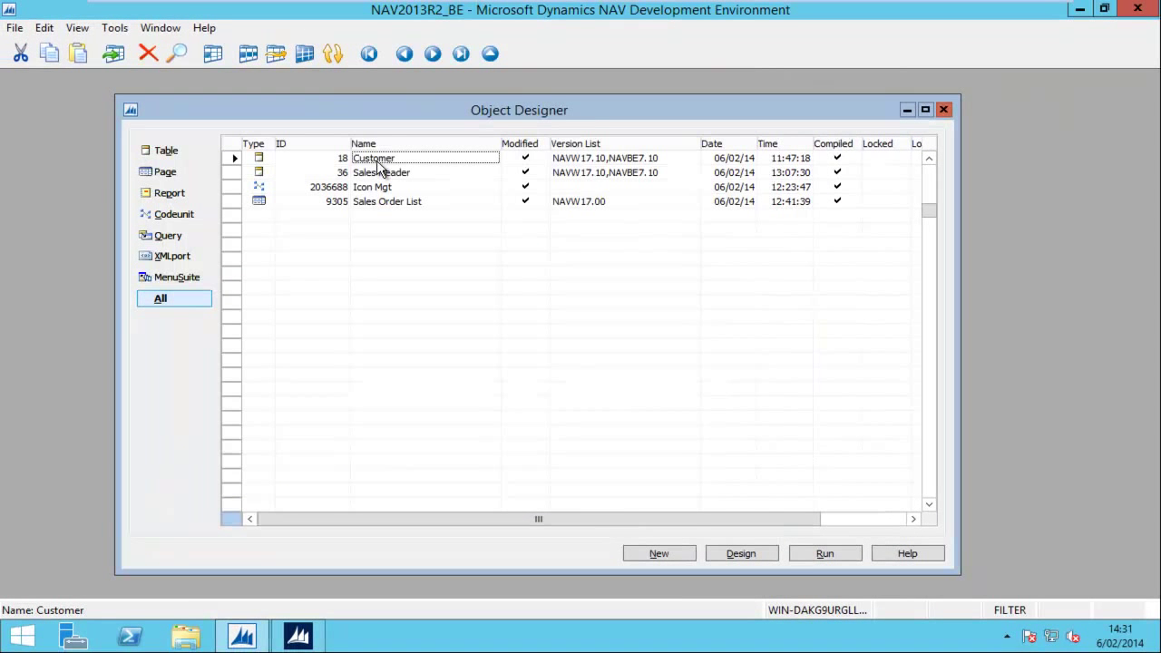
pyautogui.hotkey('ctrl', 'shift', 'F7')
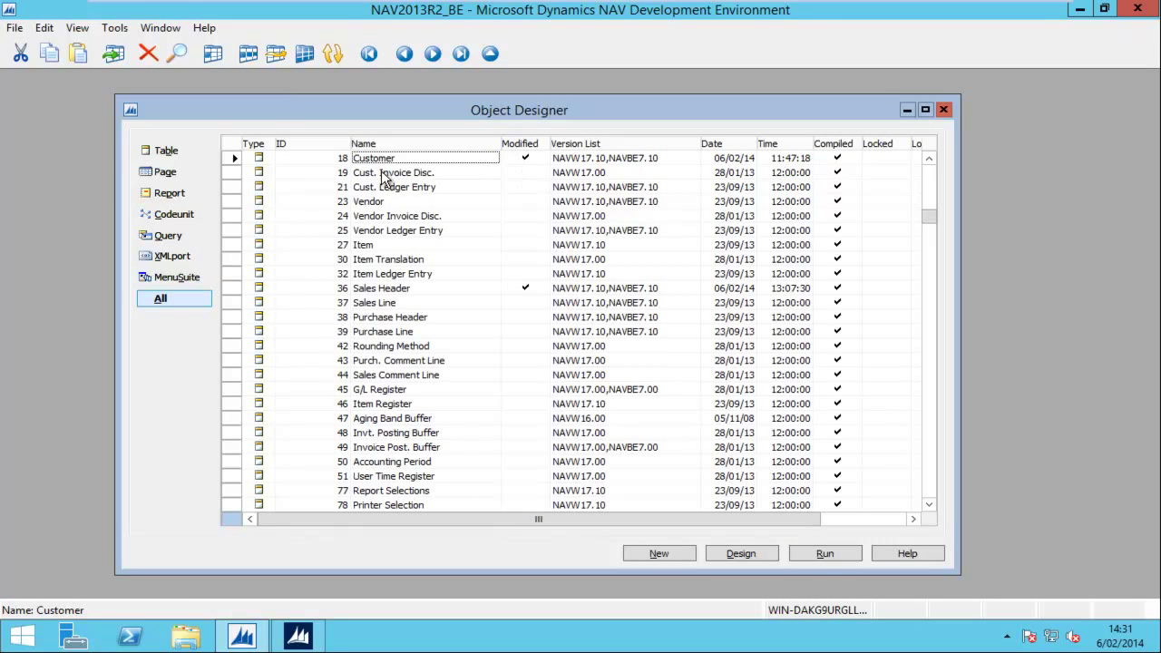
pyautogui.click(167, 172)
pyautogui.hotkey('ctrl', 'f')
pyautogui.write('customer list')
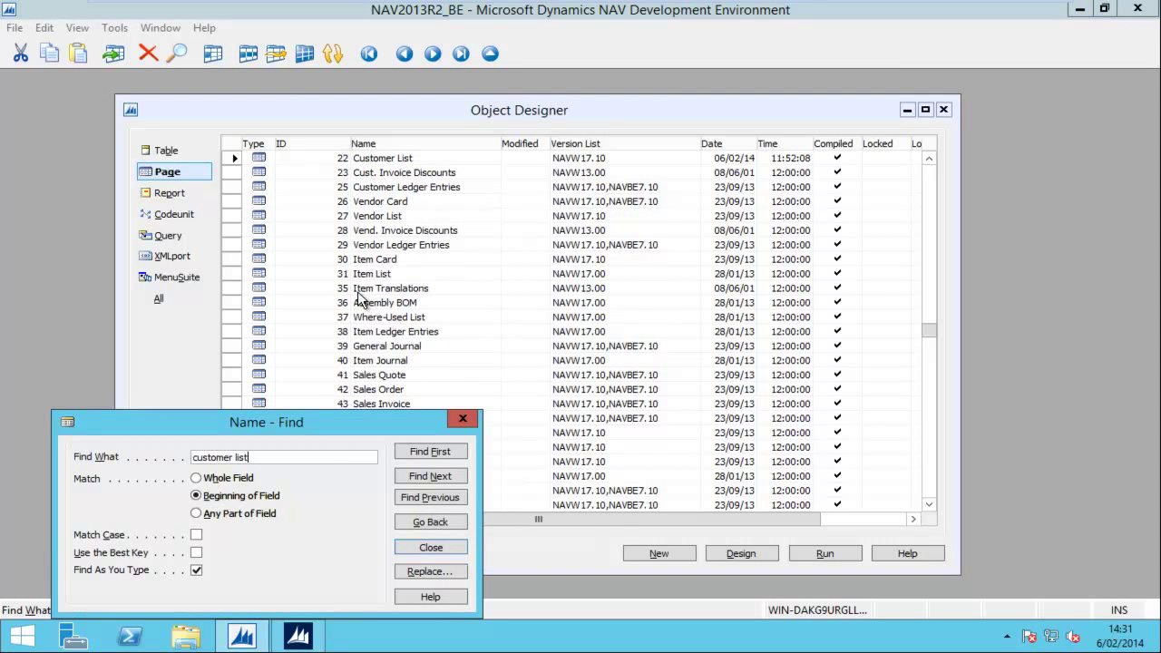
pyautogui.press('Escape')
pyautogui.hotkey('shift', 'F9')
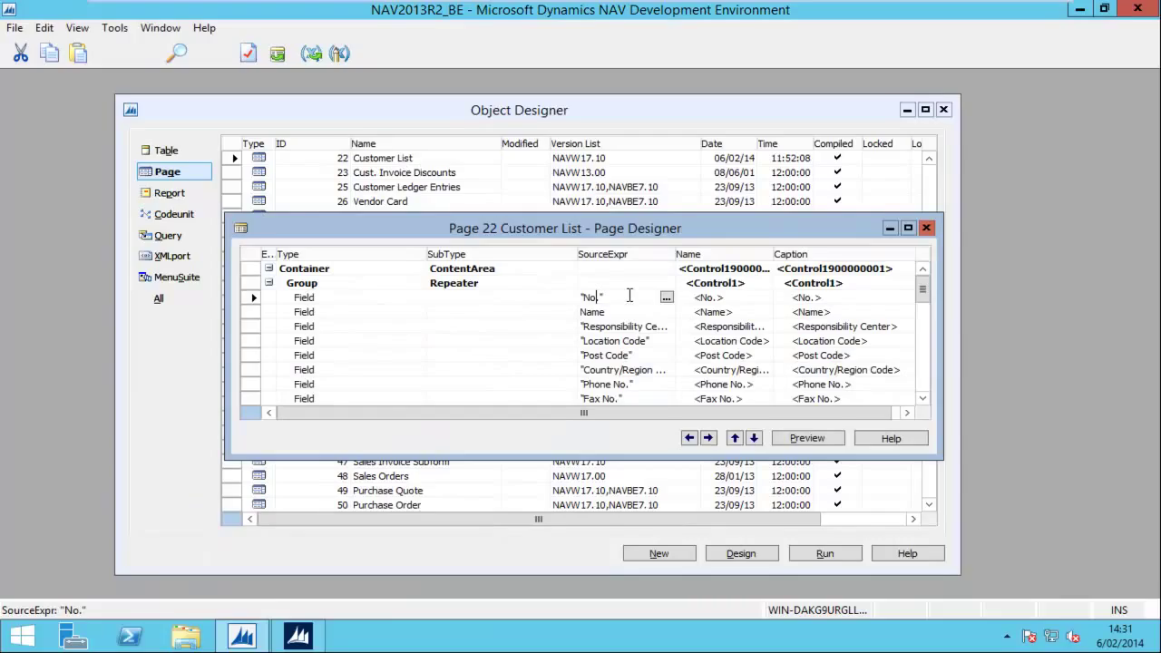
# Add a global Text variable RecordStyle with IncludeInDataset set to Yes.
pyautogui.write('RecordStyle')
pyautogui.press('Tab')
pyautogui.write('t')
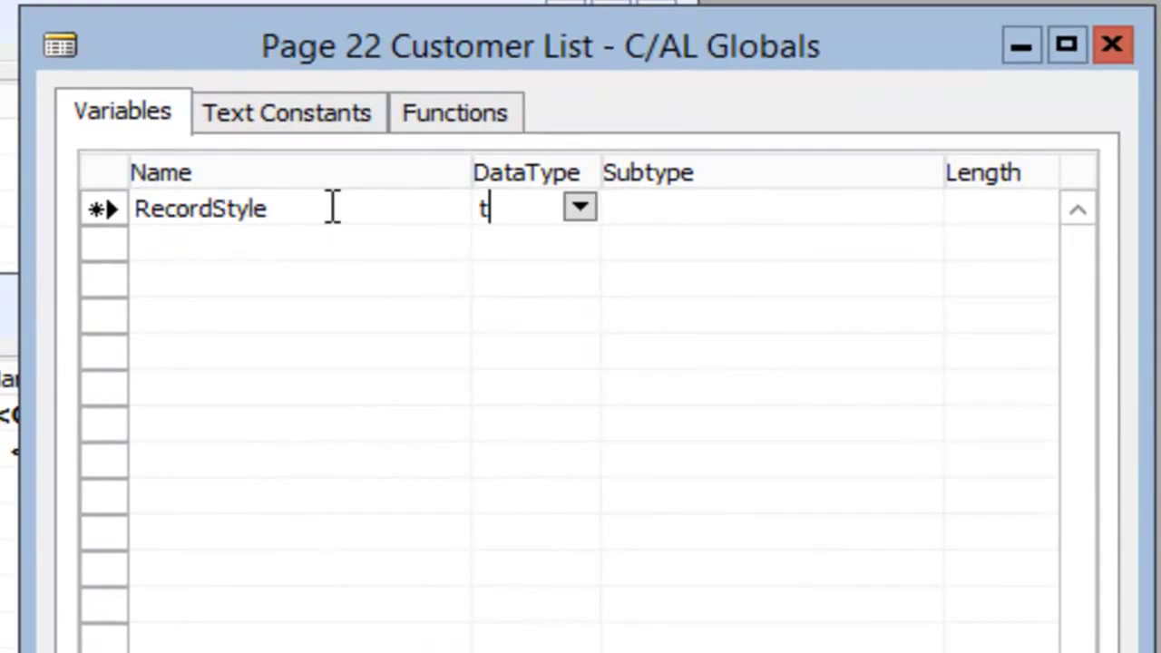
pyautogui.write('ext')
pyautogui.click(333, 207)
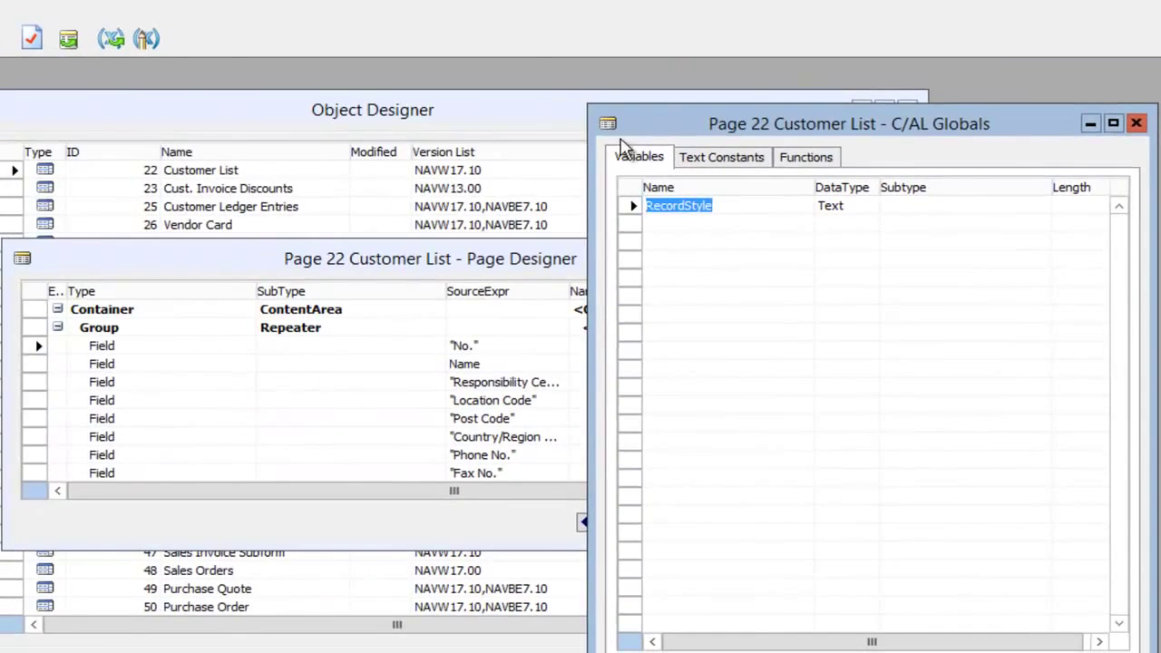
pyautogui.hotkey('shift', 'F4')
pyautogui.click(421, 176)
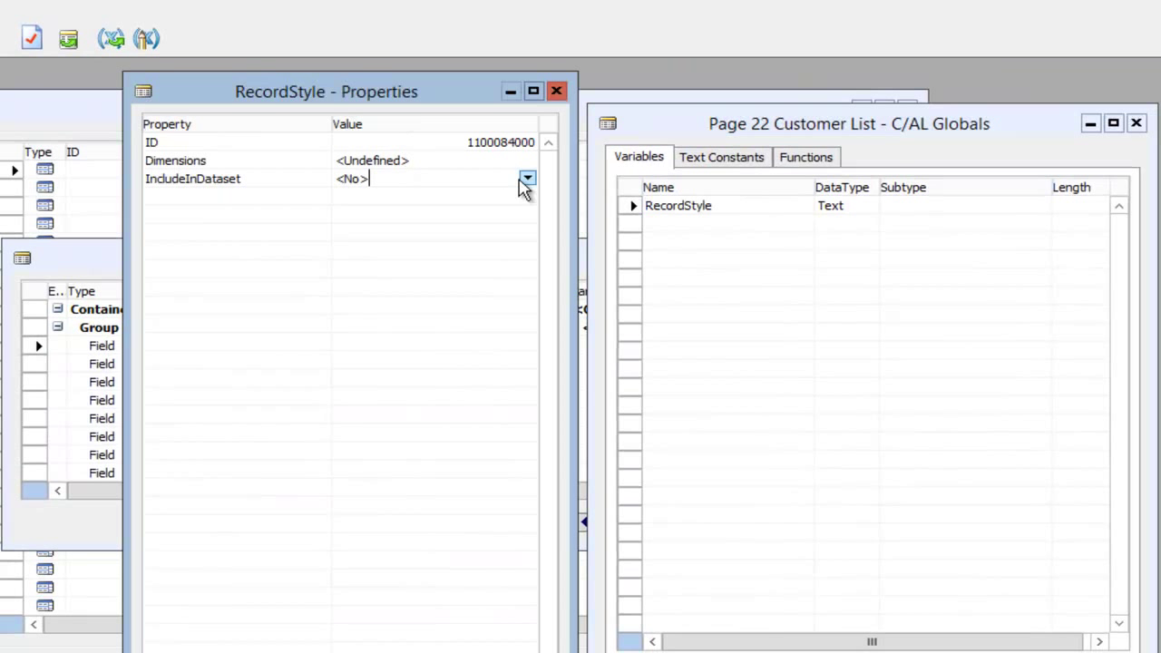
pyautogui.click(522, 179)
pyautogui.click(353, 220)
pyautogui.press('Escape')
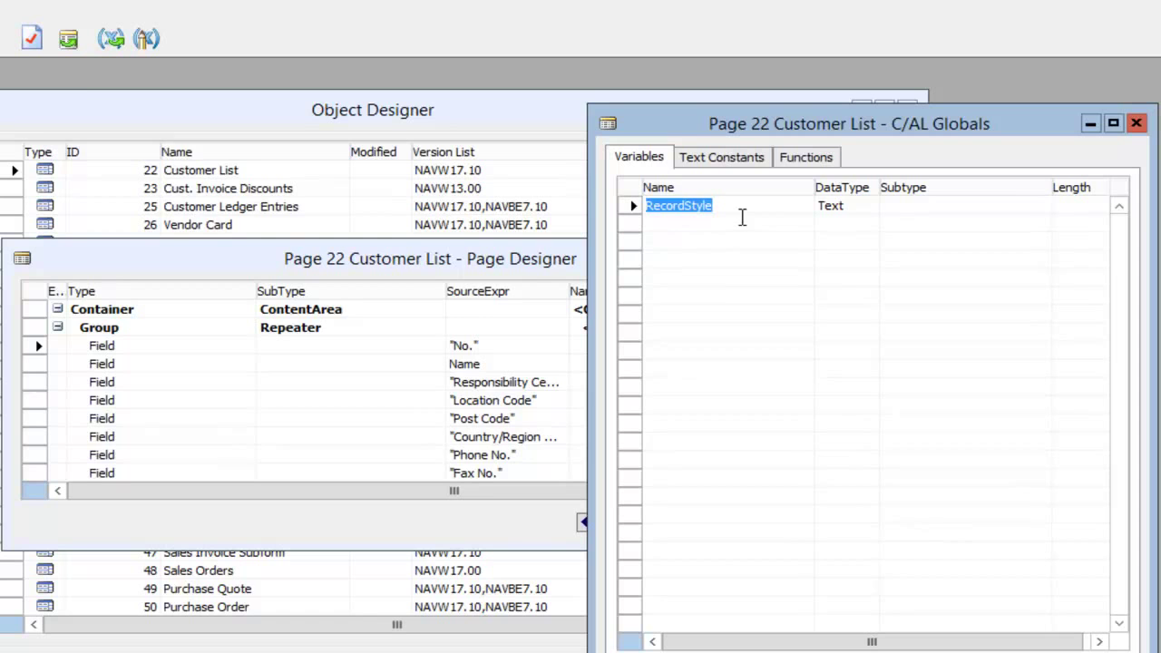
pyautogui.press('Escape')
pyautogui.hotkey('shift', 'F4')
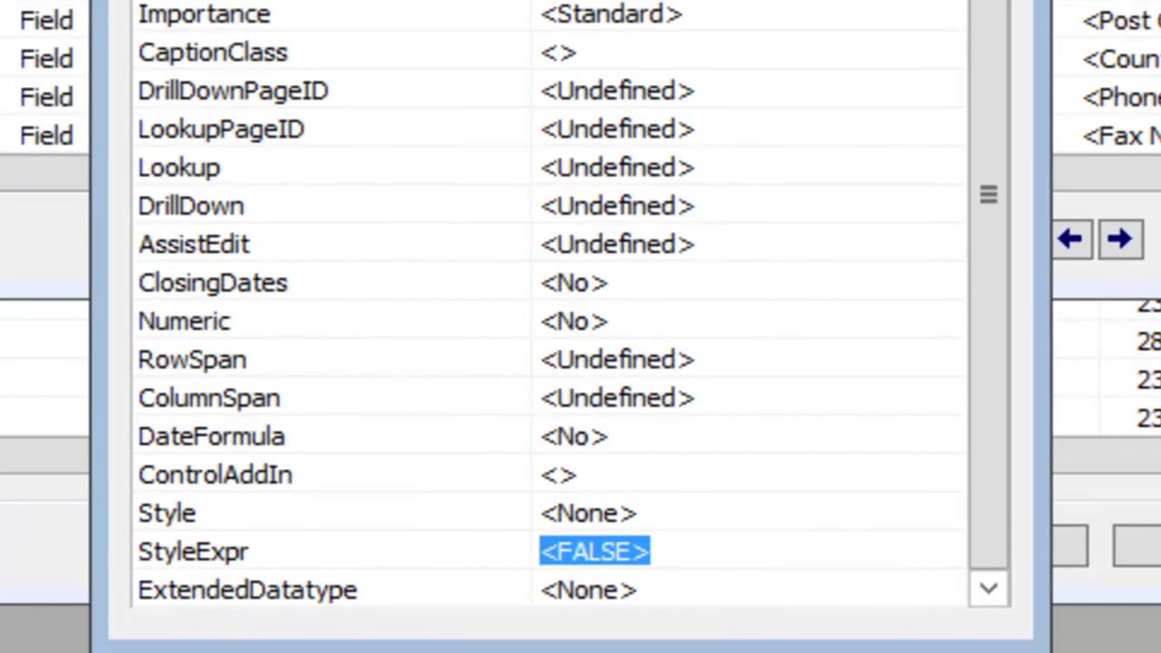
# Try RecordStyle as the No. field's Style, then keep Style at None.
pyautogui.press('Up')
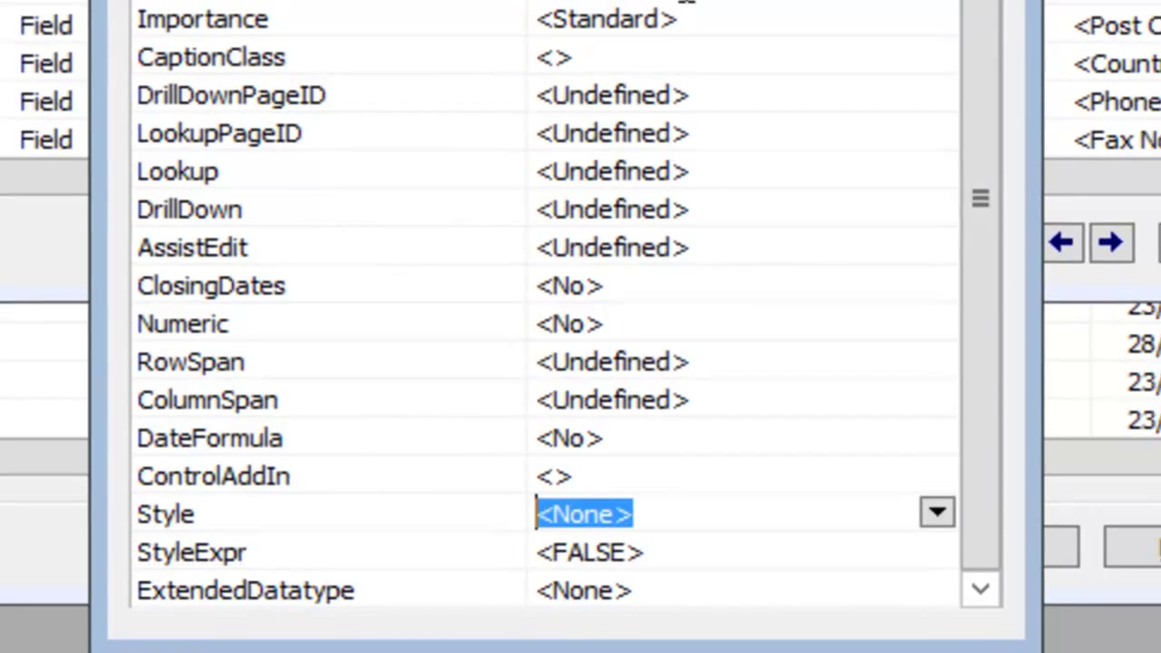
pyautogui.write('RecordStyle')
pyautogui.press('Return')
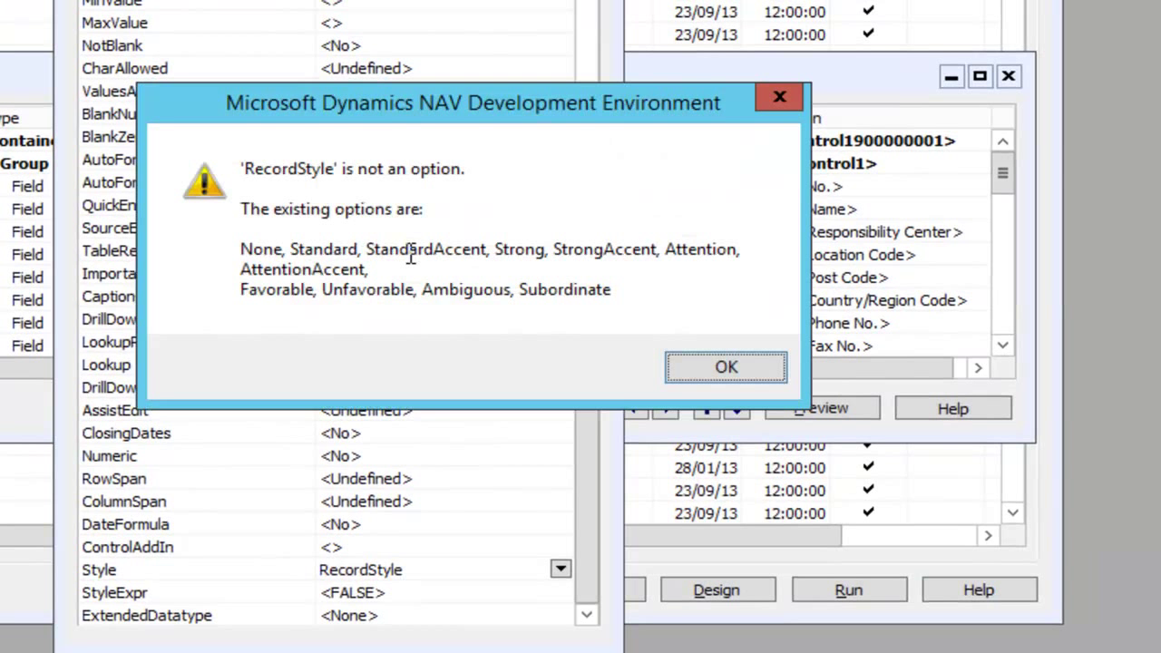
pyautogui.press('Return')
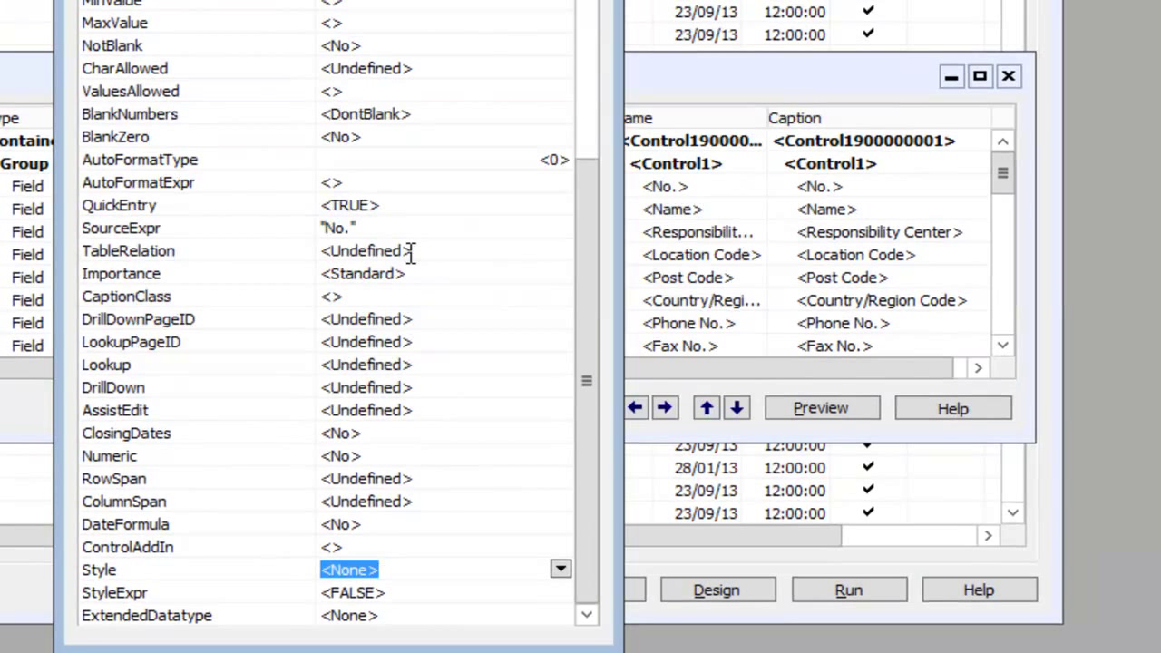
pyautogui.click(564, 567)
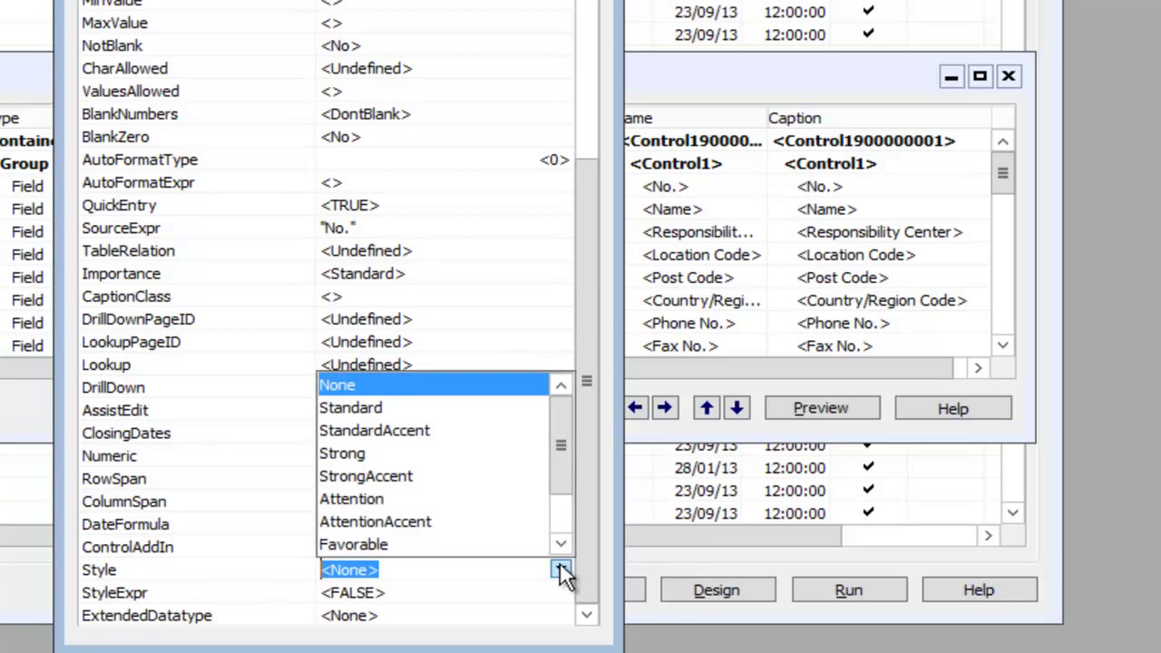
pyautogui.moveTo(560, 454)
pyautogui.mouseDown()
pyautogui.moveTo(562, 504)
pyautogui.moveTo(566, 395)
pyautogui.mouseUp()
pyautogui.press('Escape')
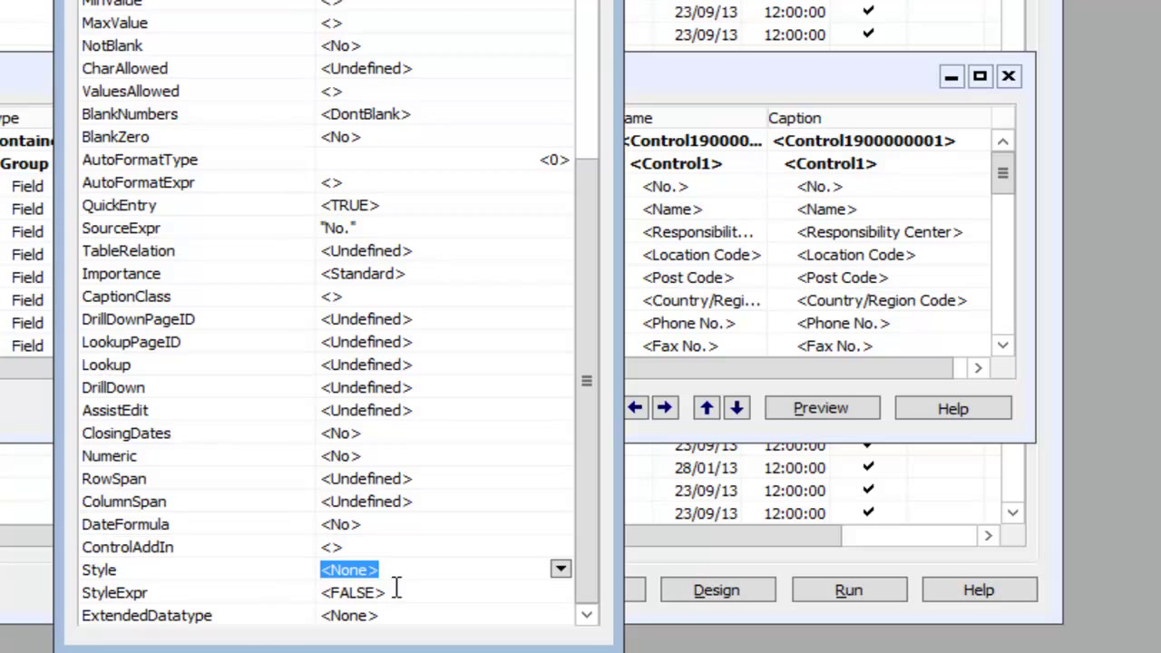
# Set the No. field's StyleExpr to RecordStyle.
pyautogui.click(396, 589)
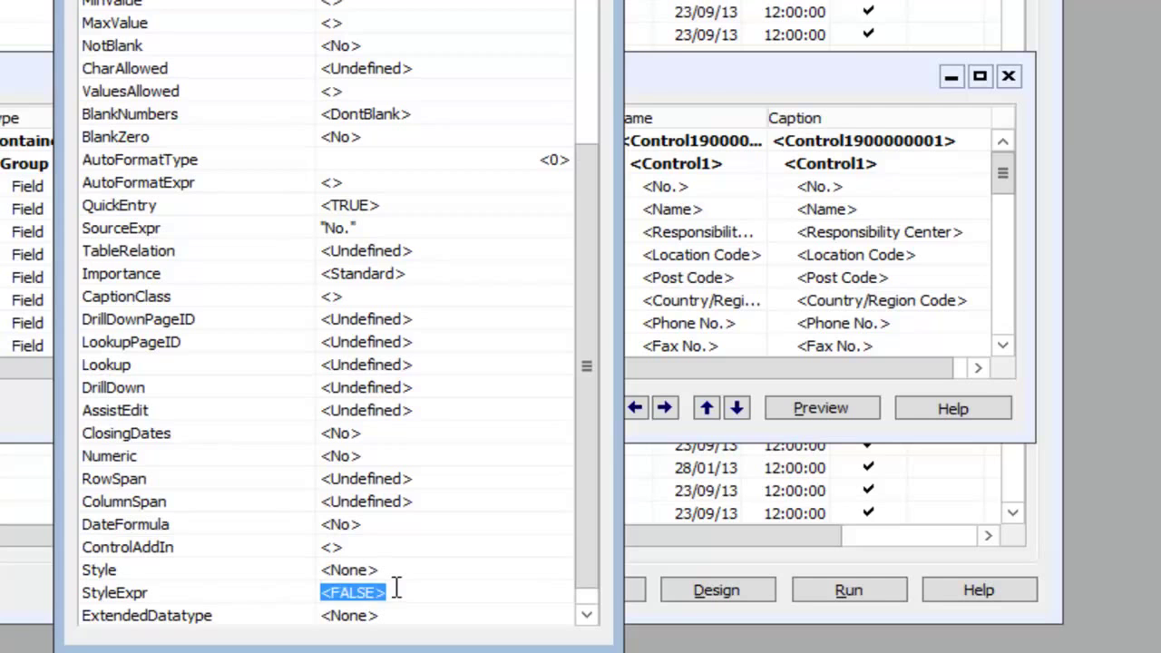
pyautogui.write('RecordStyle')
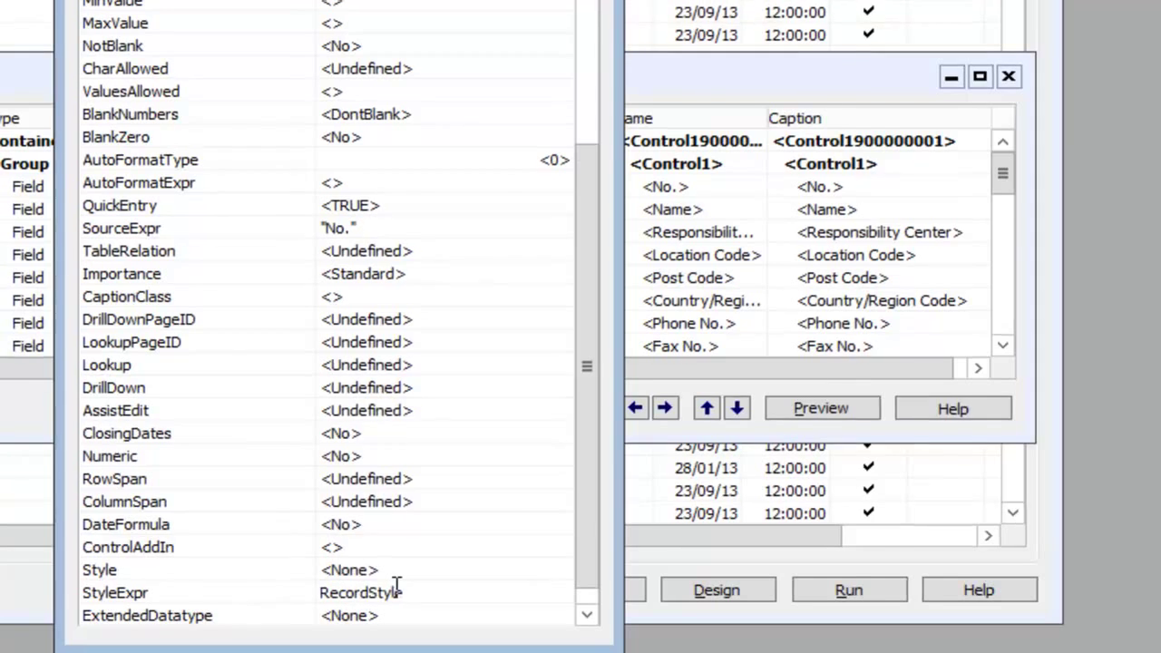
pyautogui.press('Return')
pyautogui.press('Escape')
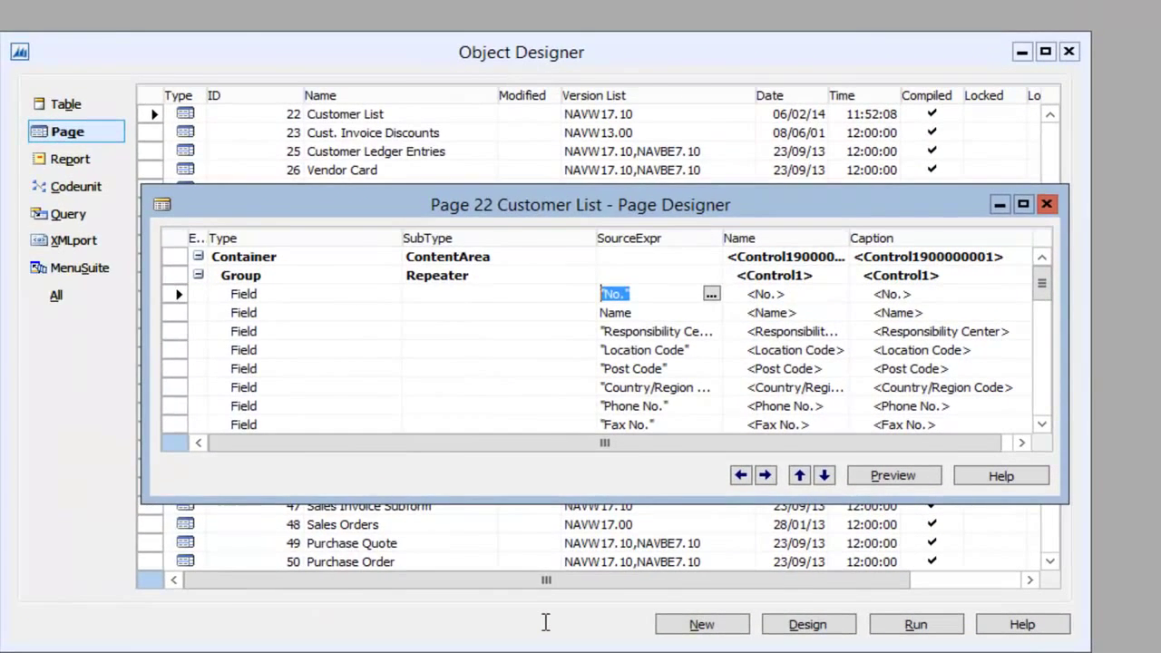
# Add 'RecordStyle := GetStyle;' to the Customer List's OnAfterGetRecord trigger.
pyautogui.press('F9')
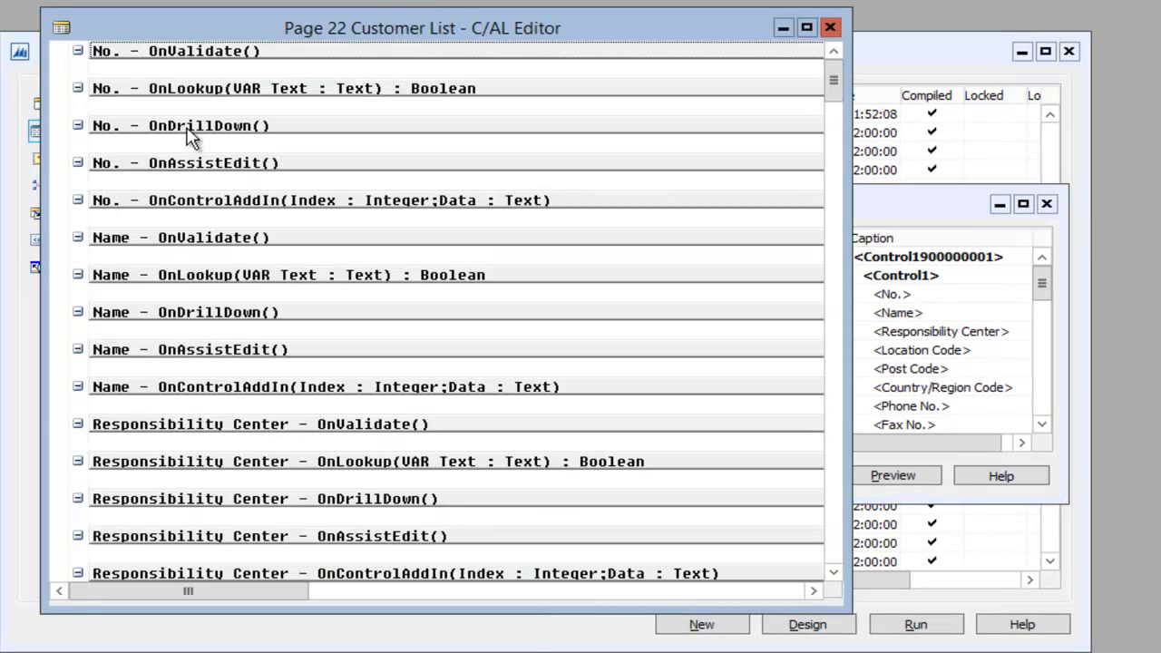
pyautogui.scroll(5, 193, 136)
pyautogui.write('RecordStyle := GetStyle;')
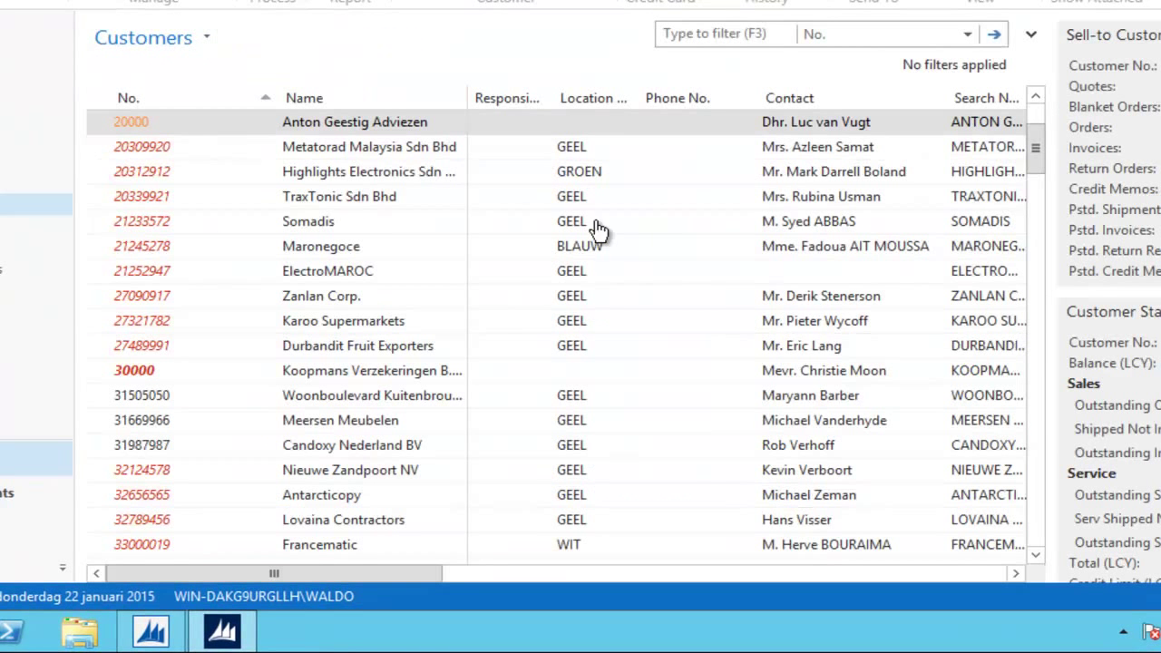
# Select customers 20000, Durbandit Fruit Exporters, Maronegoce and 30000 Koopmans to inspect coloured numbers.
pyautogui.click(388, 177)
pyautogui.click(137, 124)
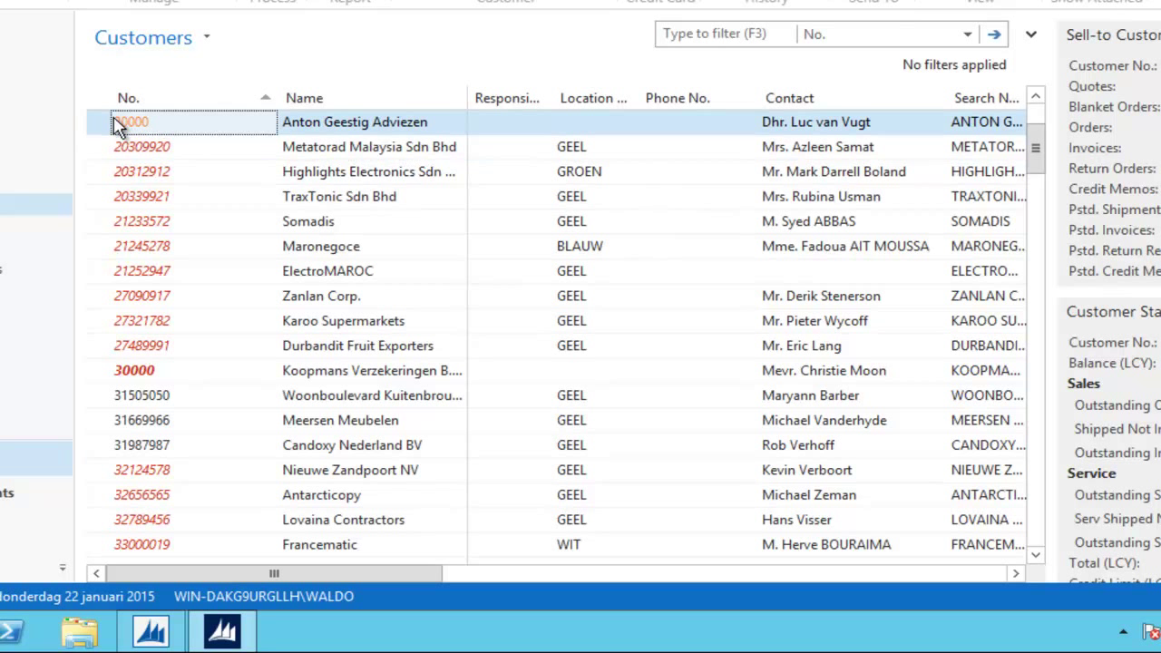
pyautogui.click(149, 345)
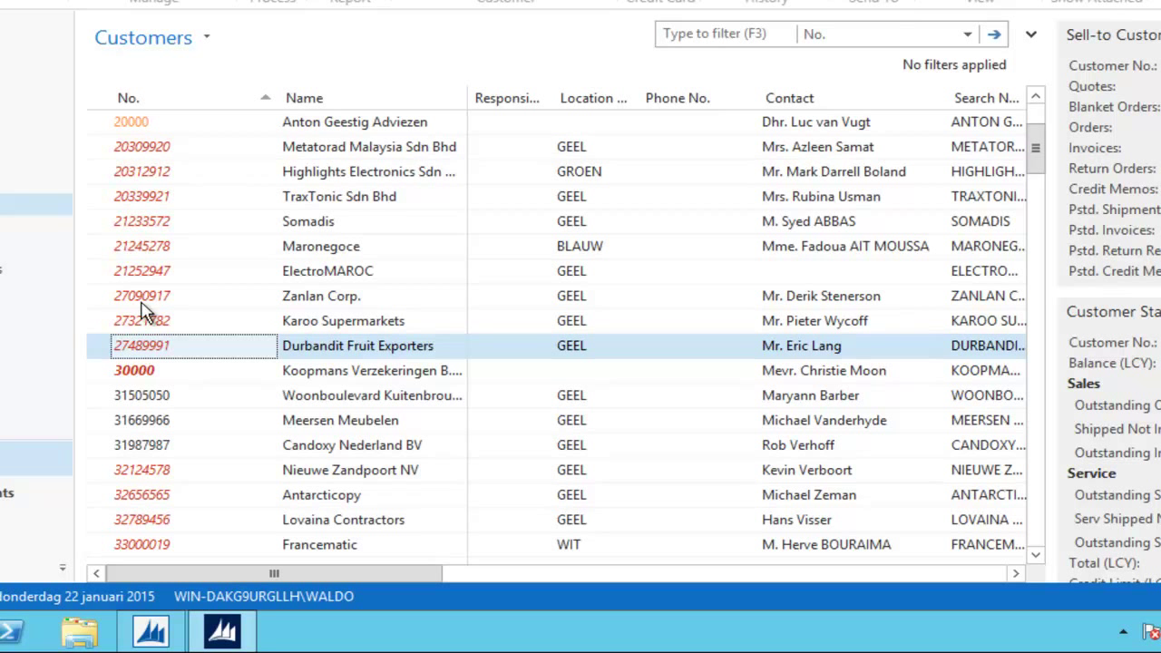
pyautogui.moveTo(145, 297); pyautogui.dragTo(143, 252)
pyautogui.click(142, 374)
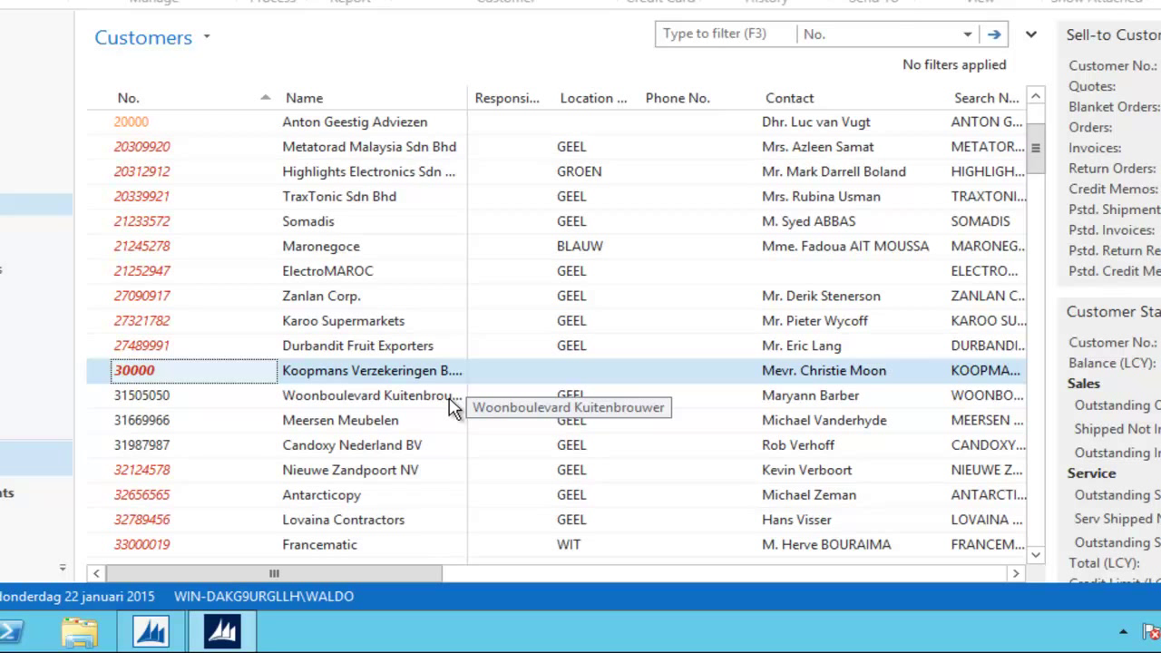
pyautogui.scroll(3, 413, 422)
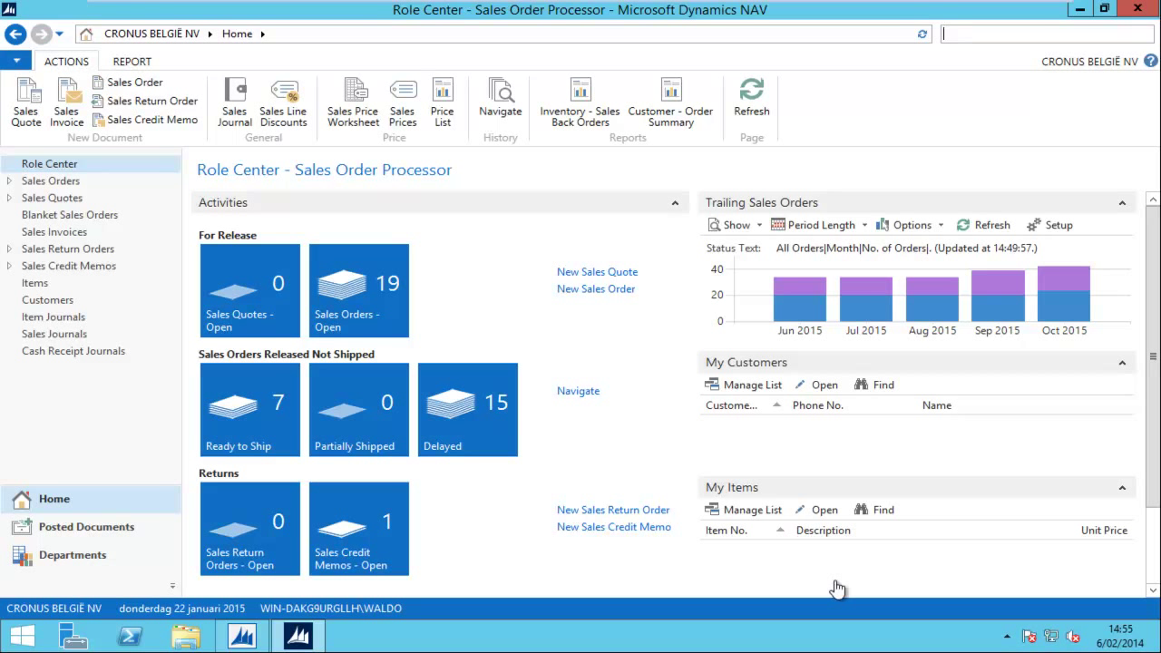
# Search for and open the Company Information page in the client, then close it.
pyautogui.click(954, 37)
pyautogui.write('company inf')
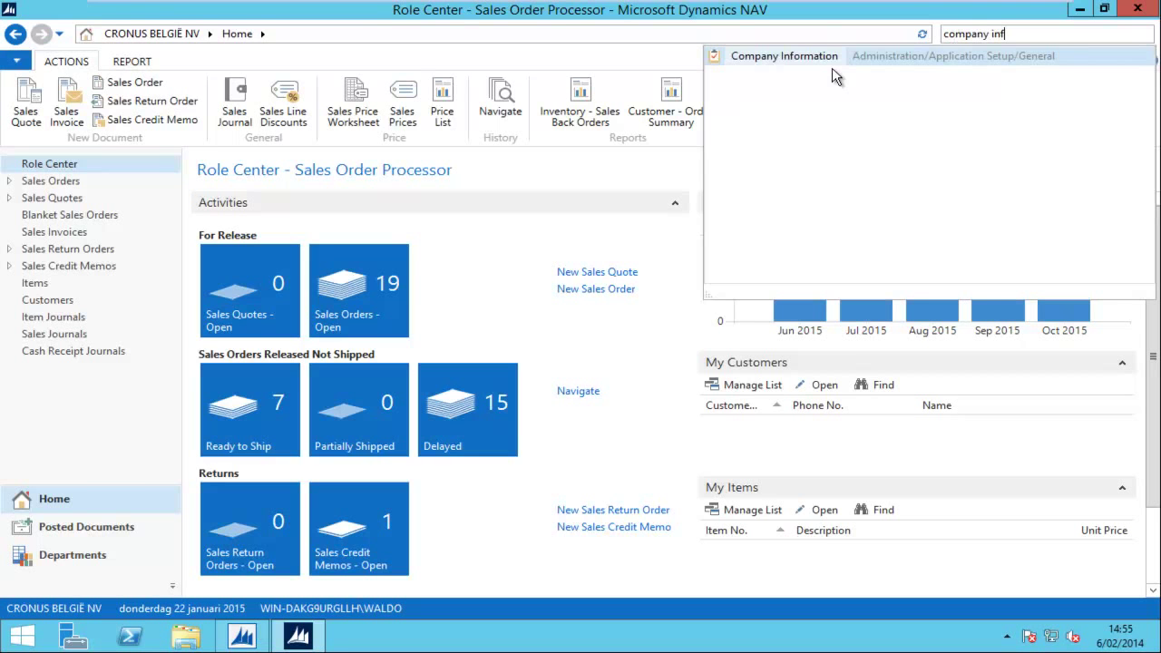
pyautogui.click(798, 56)
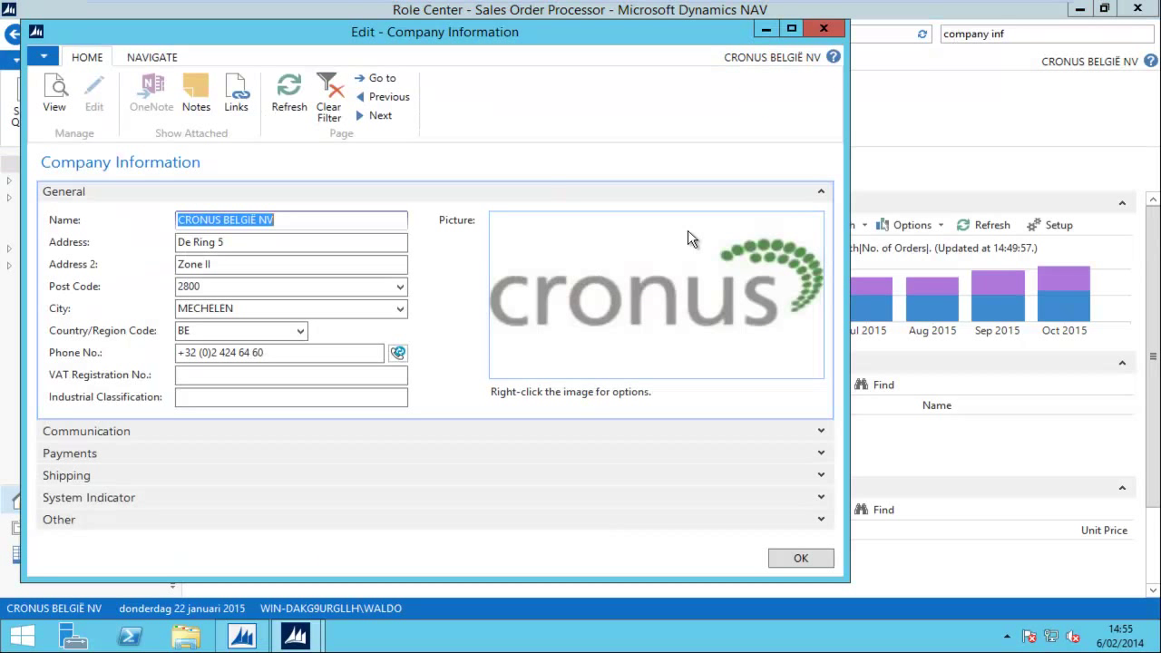
pyautogui.click(823, 30)
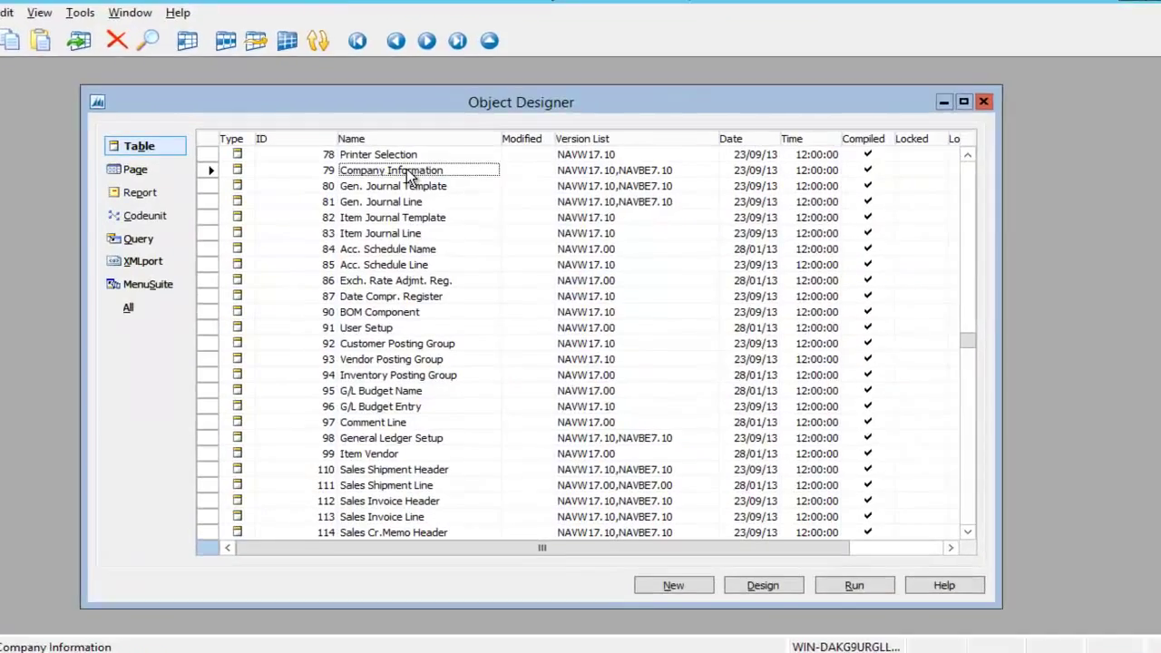
# Check table 79's Picture field subtype is Bitmap, then open page 1 for design.
pyautogui.hotkey('shift', 'F9')
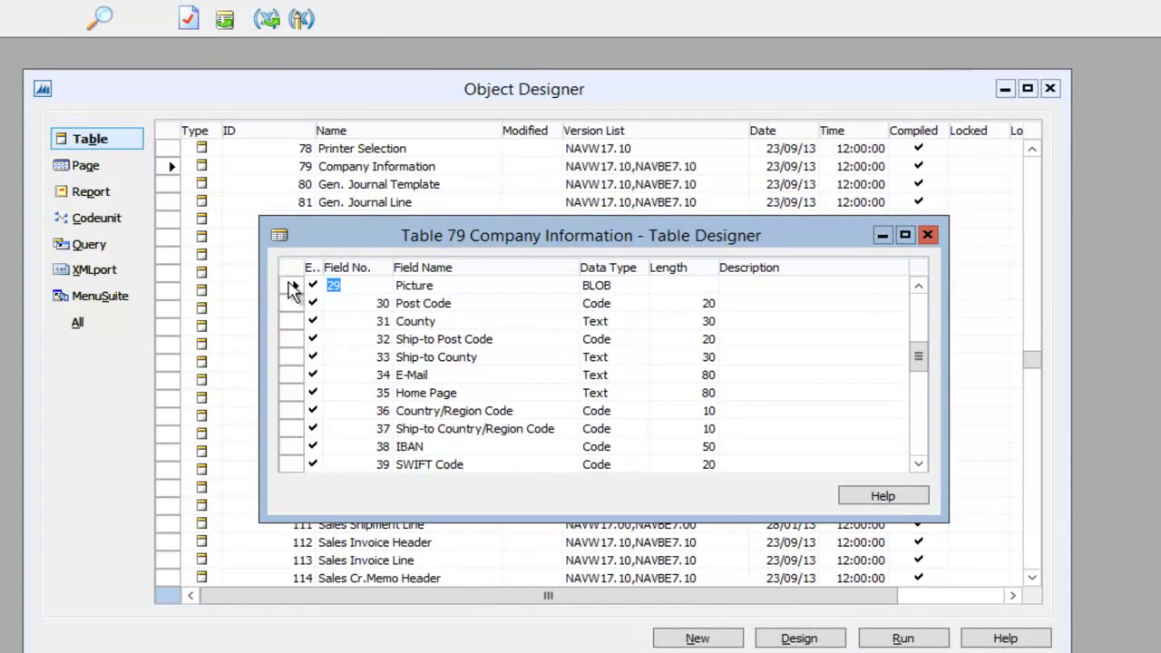
pyautogui.click(189, 20)
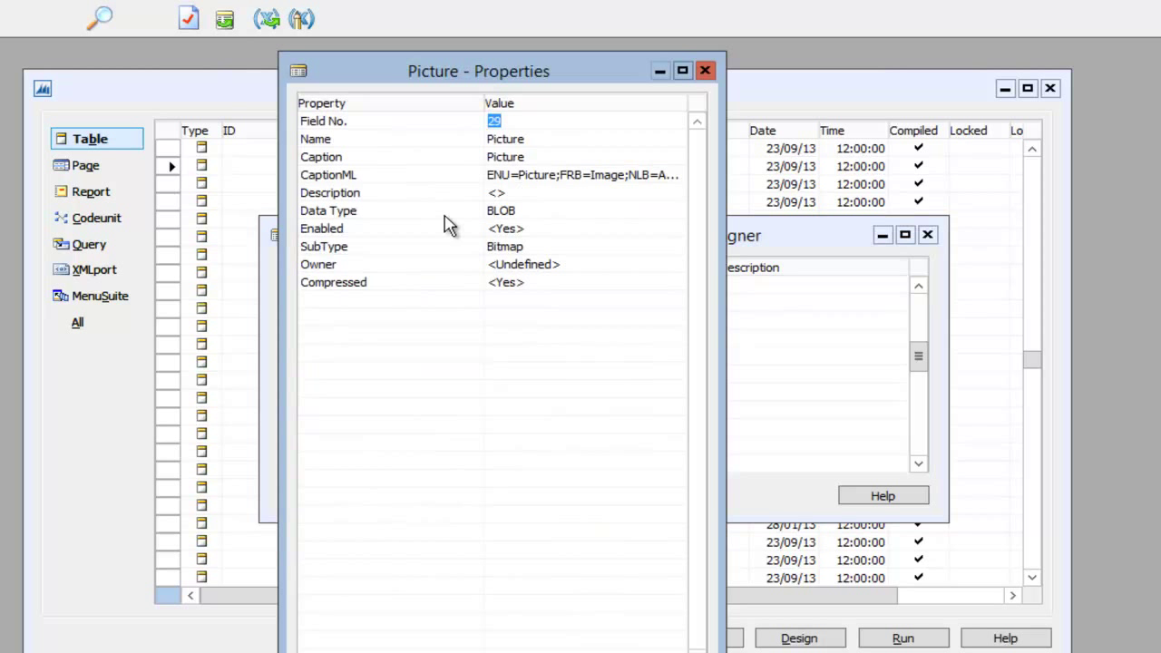
pyautogui.click(360, 248)
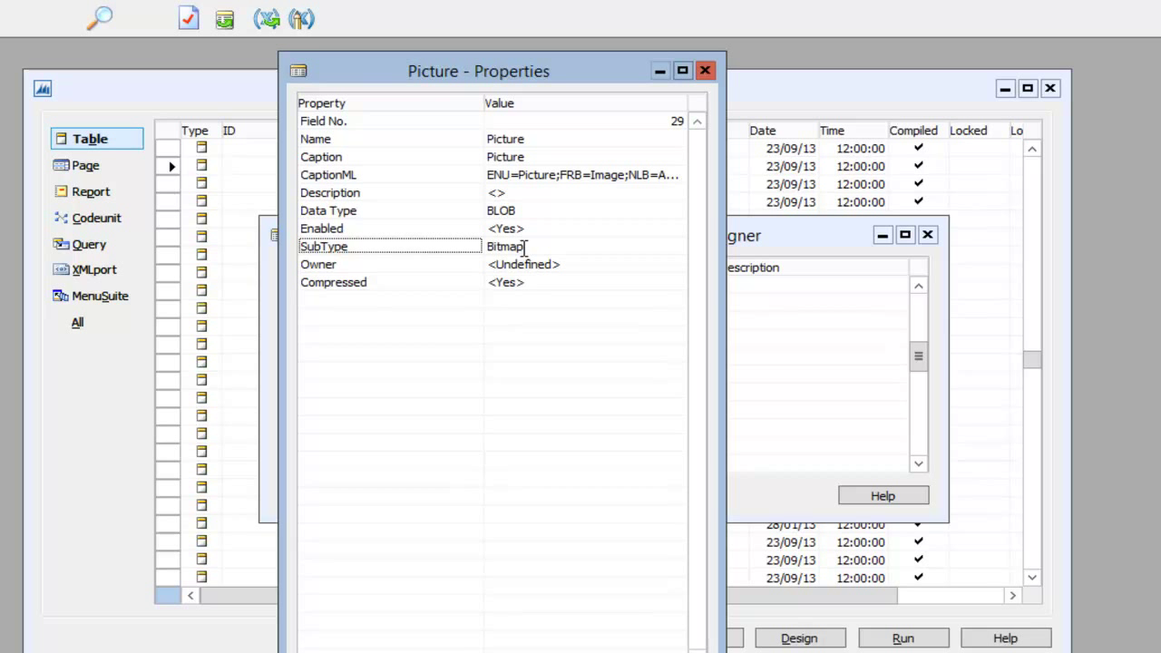
pyautogui.press('Escape')
pyautogui.press('Escape')
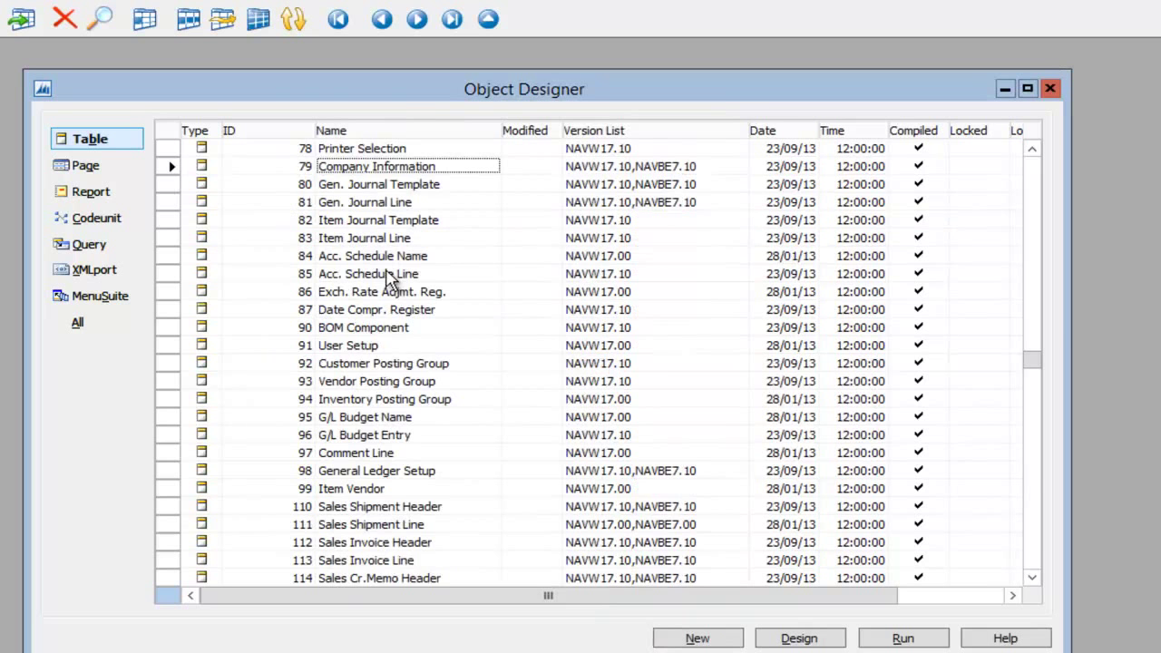
pyautogui.hotkey('alt', 'g')
pyautogui.hotkey('shift', 'F9')
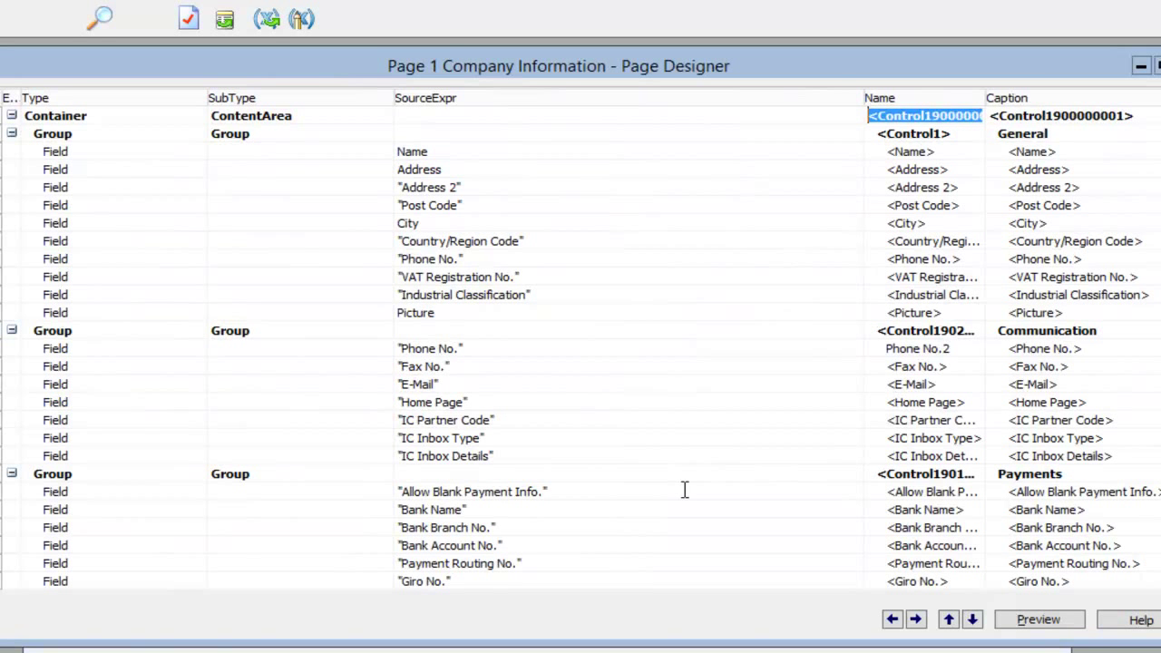
# Maximize the Company Information Page Designer and select the Picture field's SourceExpr.
pyautogui.moveTo(836, 348); pyautogui.dragTo(1160, 649)
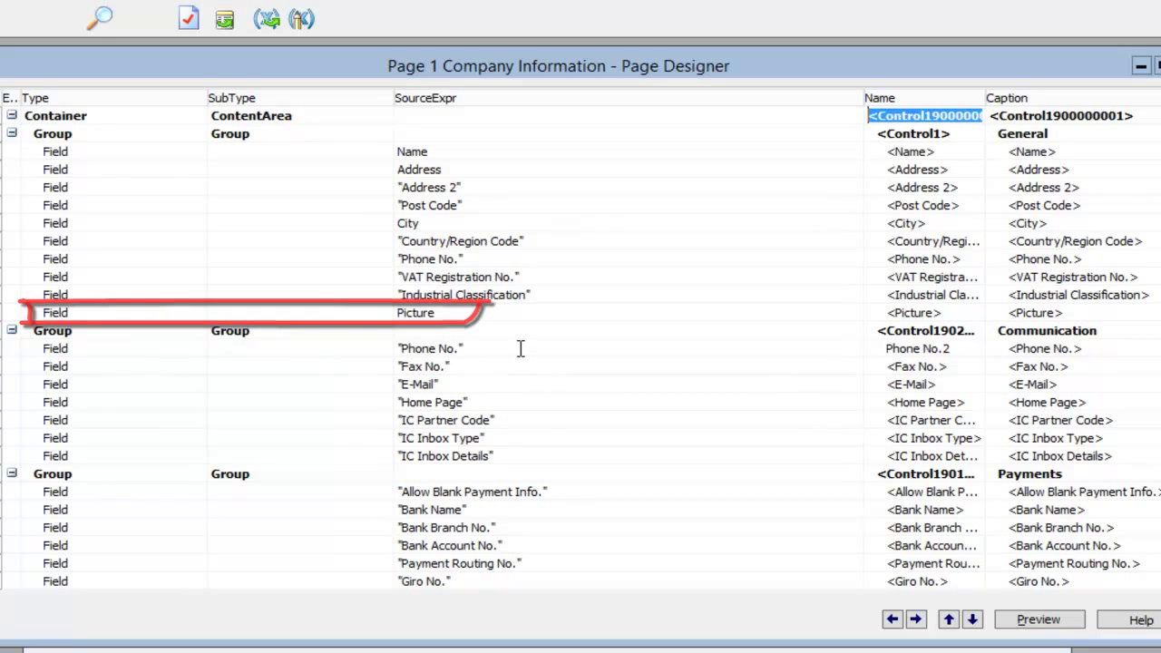
pyautogui.click(482, 313)
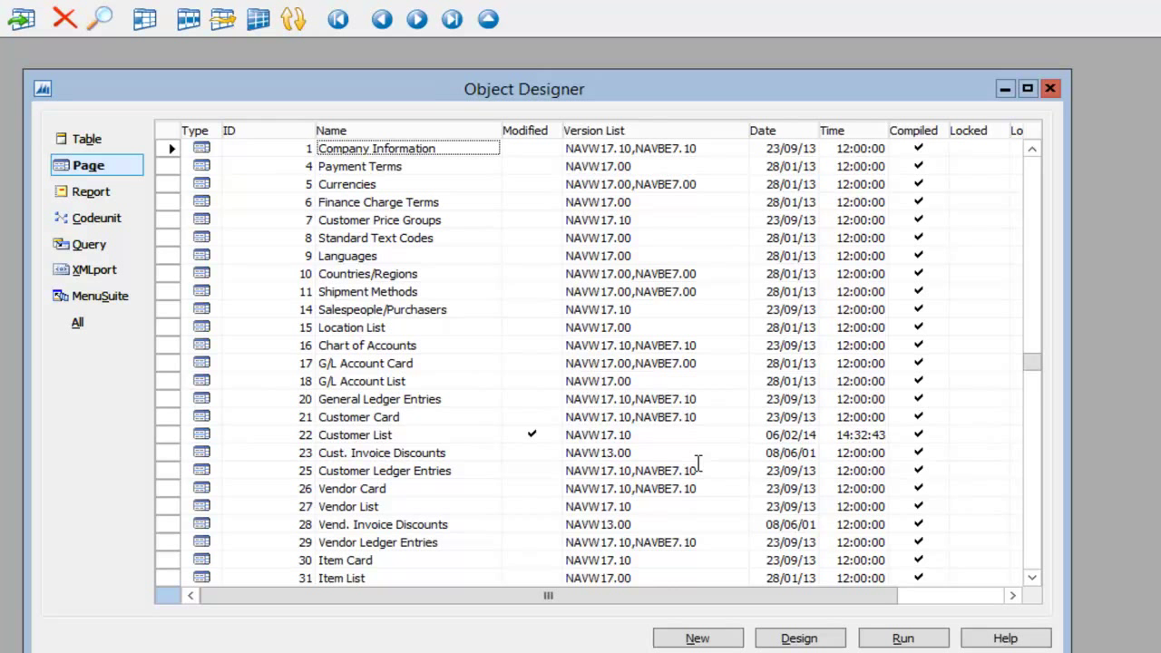
# Inspect the Code and BLOB icon fields in the design of table 2036686 Icon.
pyautogui.click(87, 140)
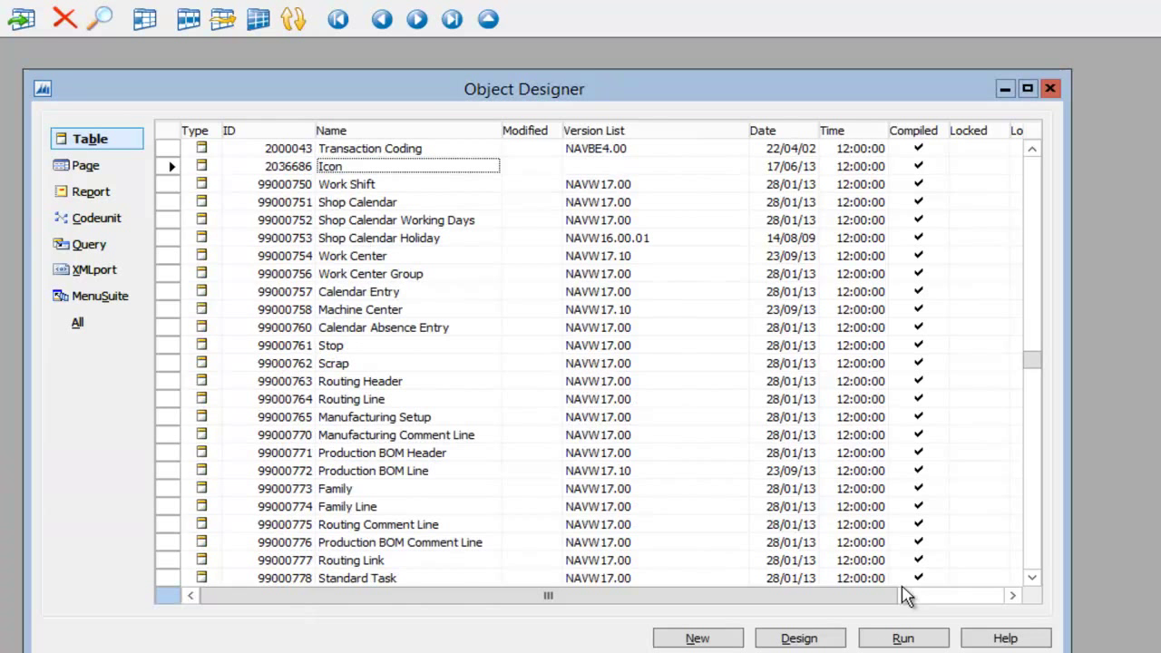
pyautogui.click(799, 640)
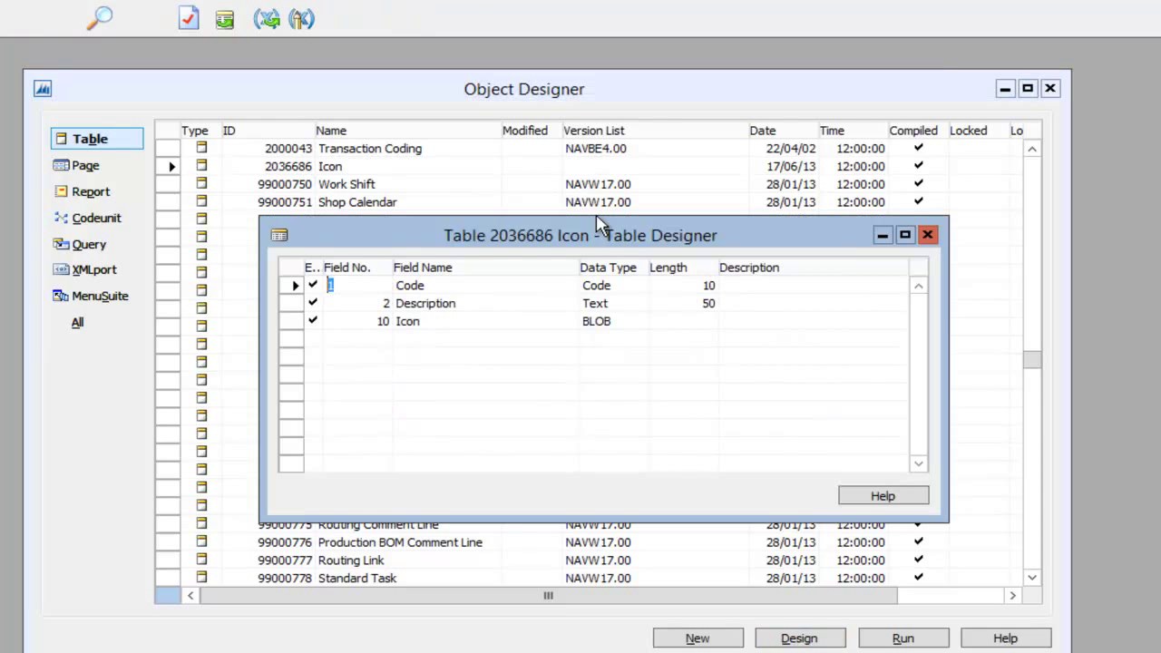
pyautogui.click(448, 283)
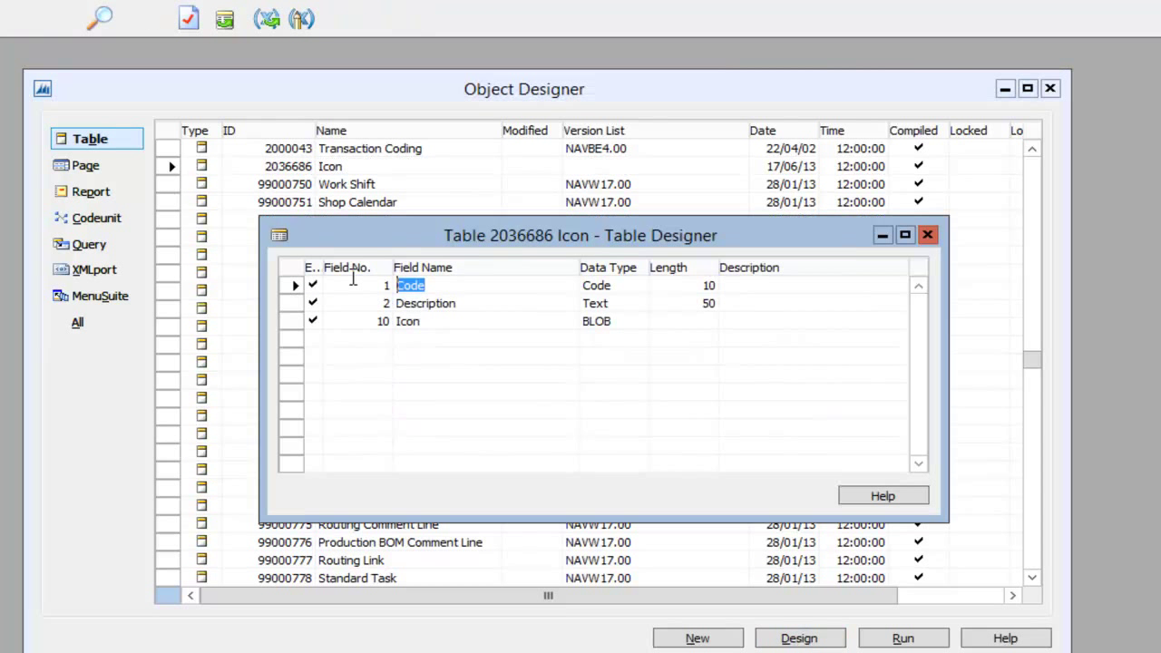
pyautogui.click(436, 321)
# Run the Icon table and widen its window to see the ALERT, VALIDATED and WARNING icons.
pyautogui.press('Escape')
pyautogui.hotkey('alt', 'r')
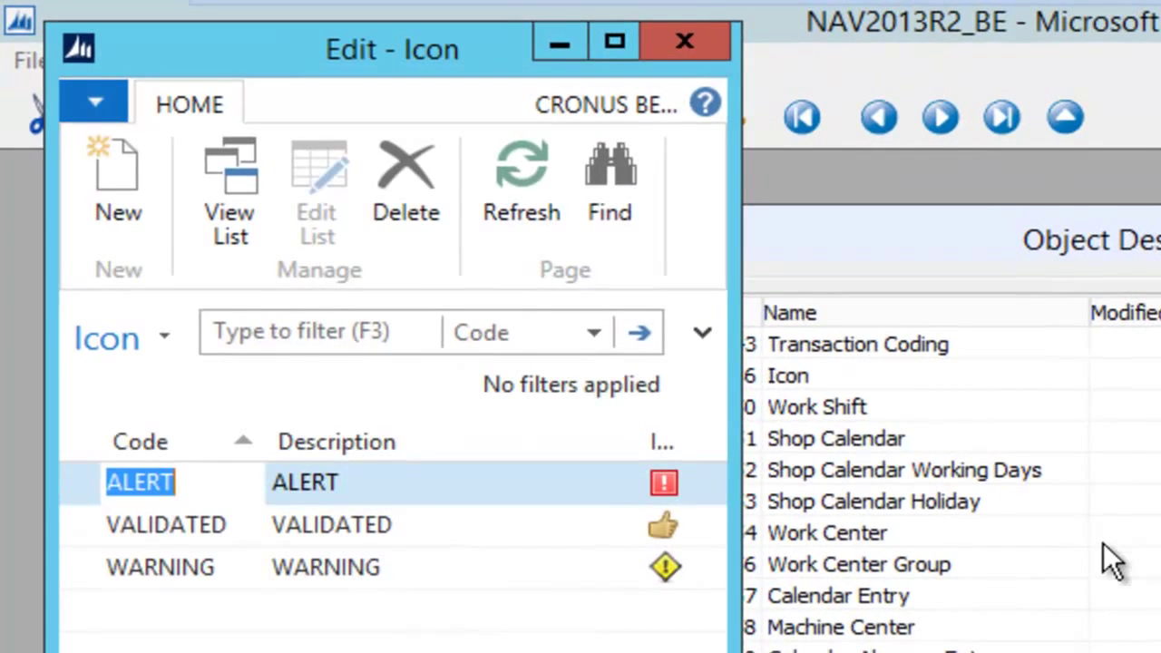
pyautogui.moveTo(731, 567); pyautogui.dragTo(1106, 574)
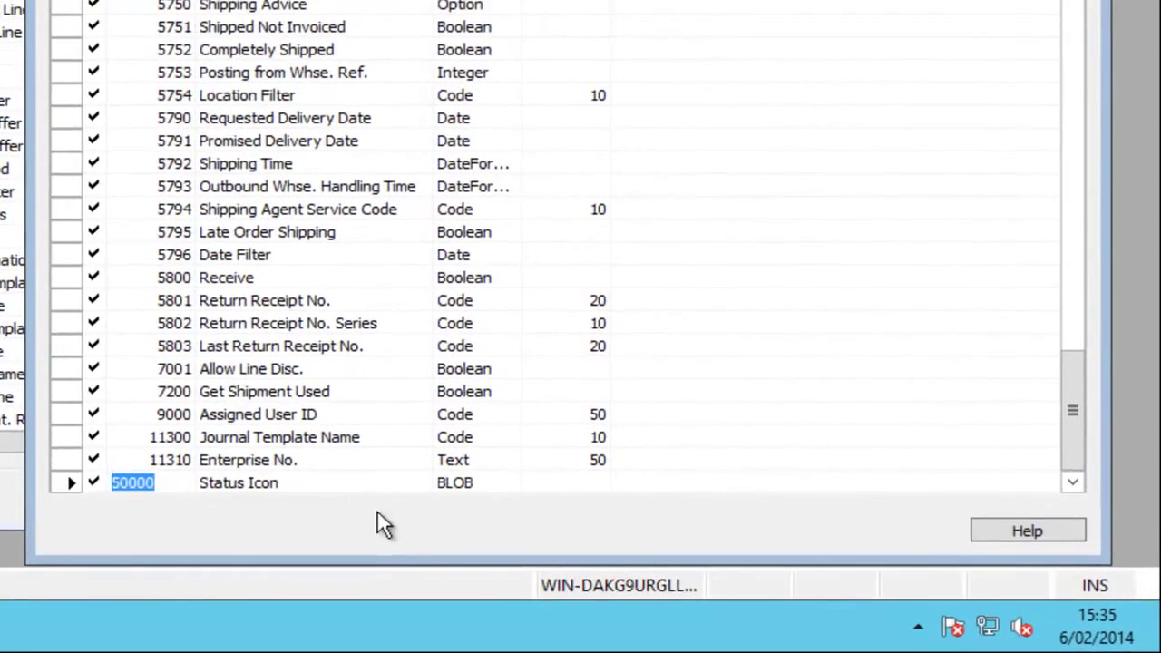
# Confirm Sales Header field 50000 Status Icon is a BLOB with Bitmap subtype.
pyautogui.click(341, 484)
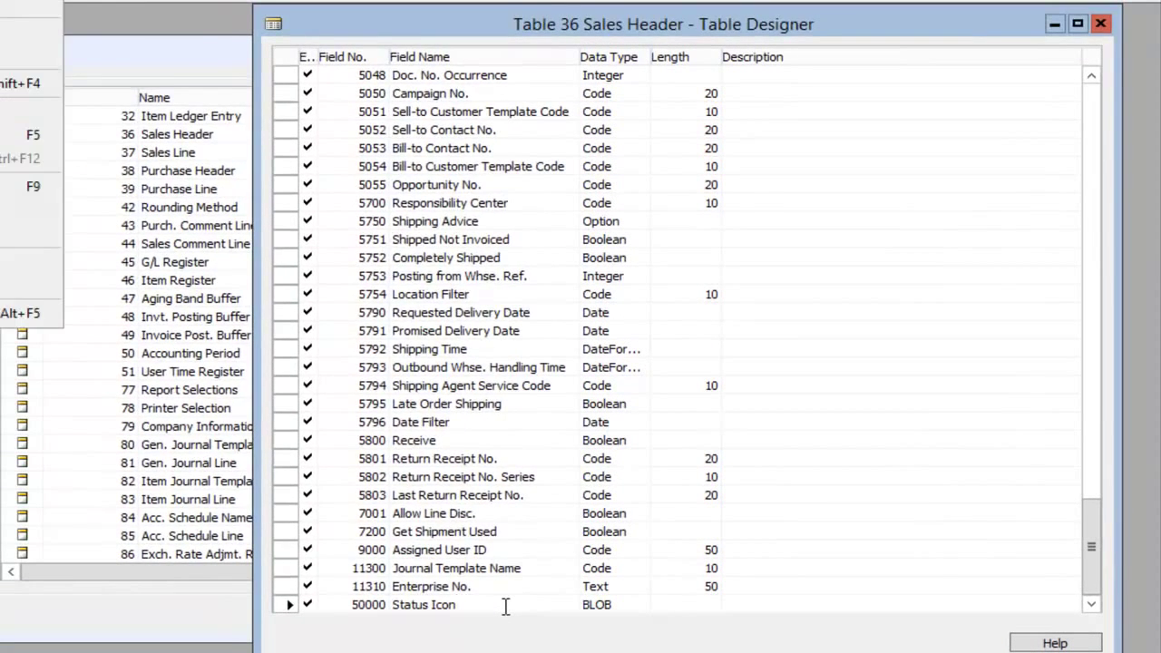
pyautogui.hotkey('shift', 'F4')
pyautogui.click(198, 217)
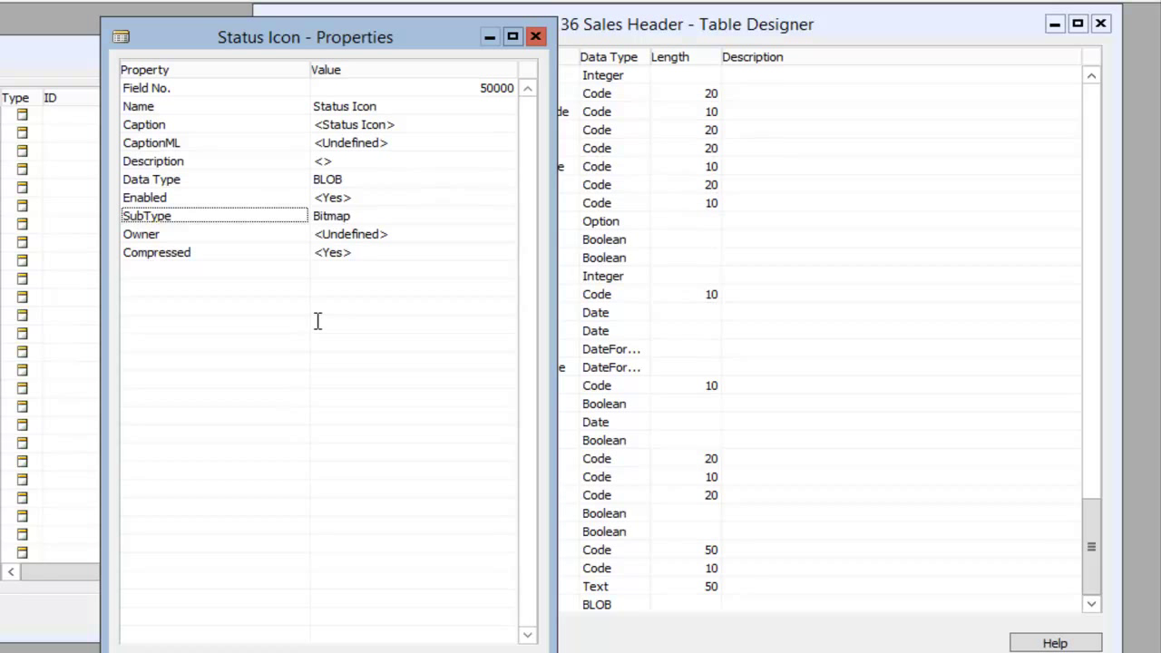
pyautogui.click(535, 36)
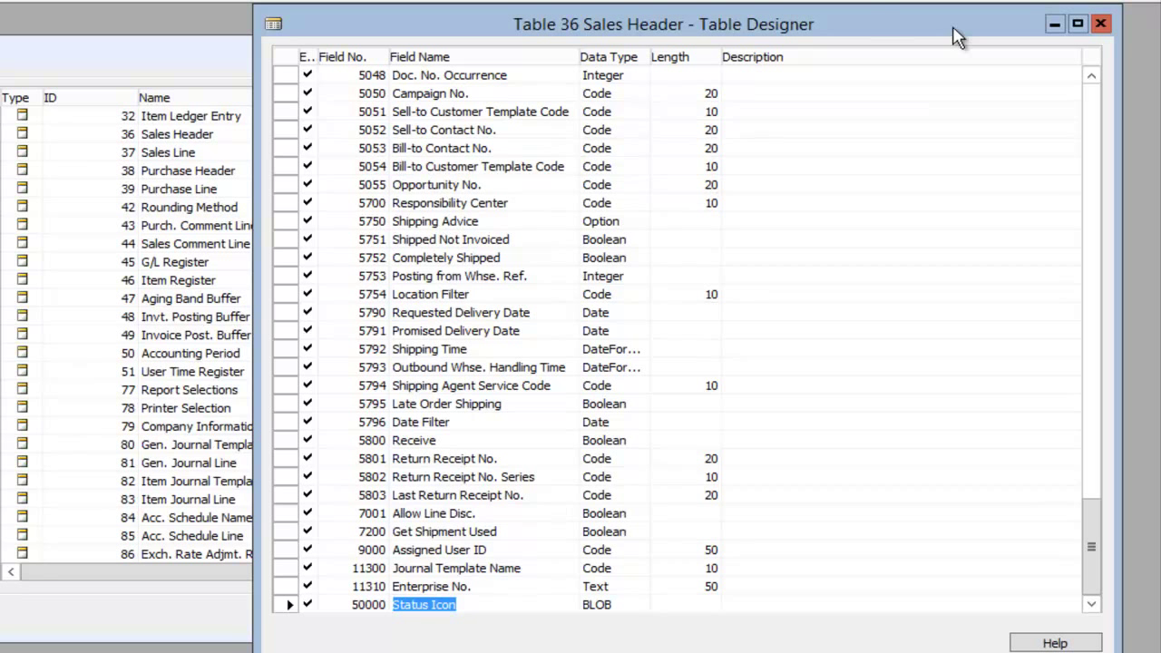
# Read Sales Header's FillStatusIcon code, which loads the VALIDATED icon when Released, then close the table.
pyautogui.click(478, 605)
pyautogui.press('F9')
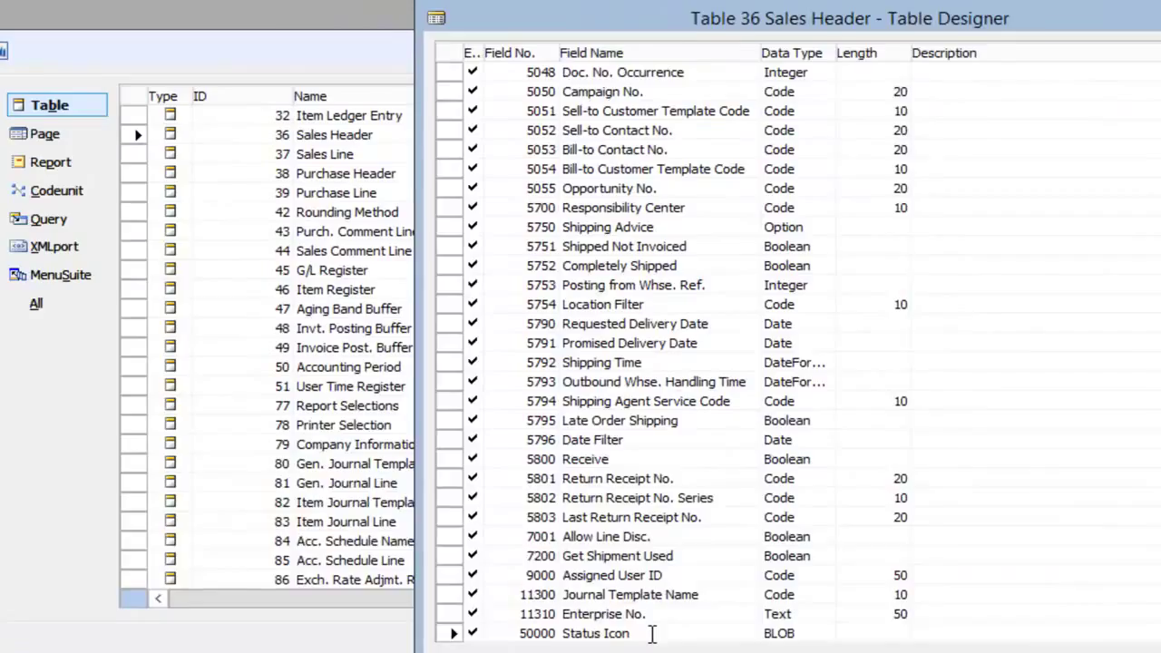
pyautogui.hotkey('ctrl', 'End')
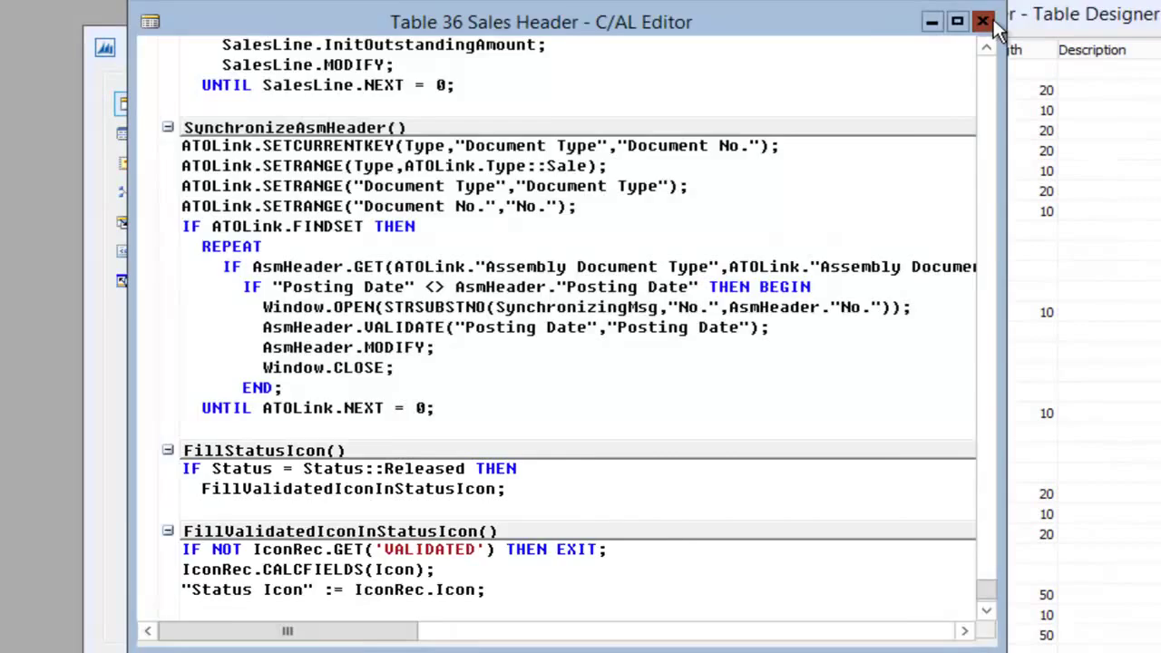
pyautogui.click(984, 20)
pyautogui.press('Escape')
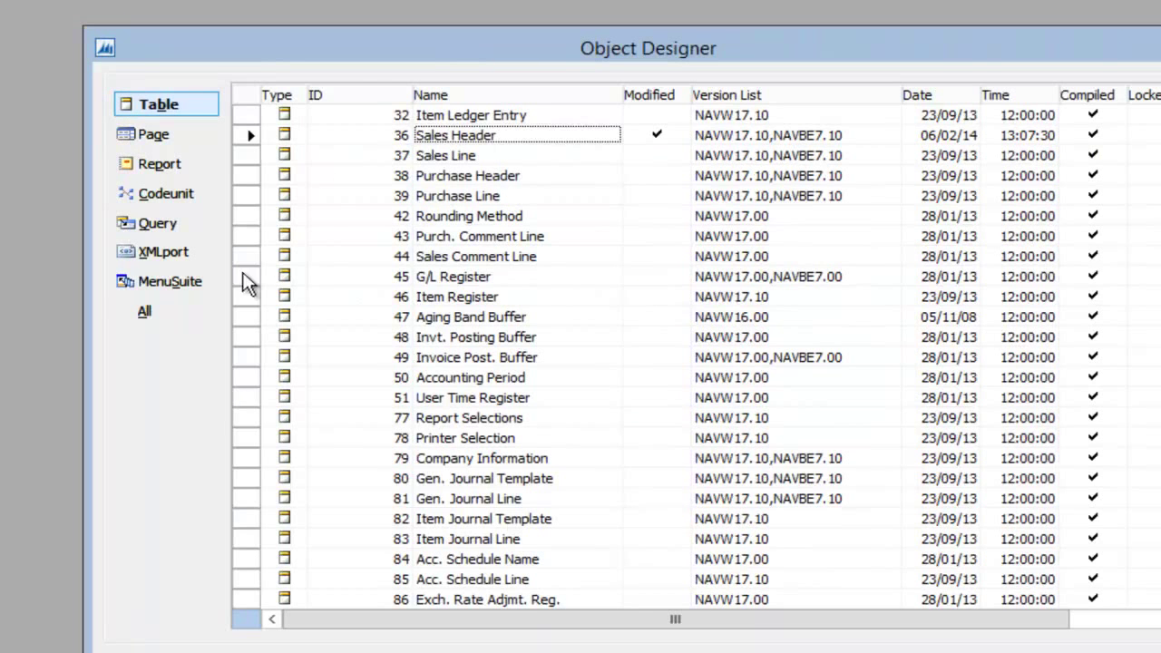
# Check the Status Icon field's ShowCaption and SourceExpr on page 9305 Sales Order List, then view its code.
pyautogui.click(161, 134)
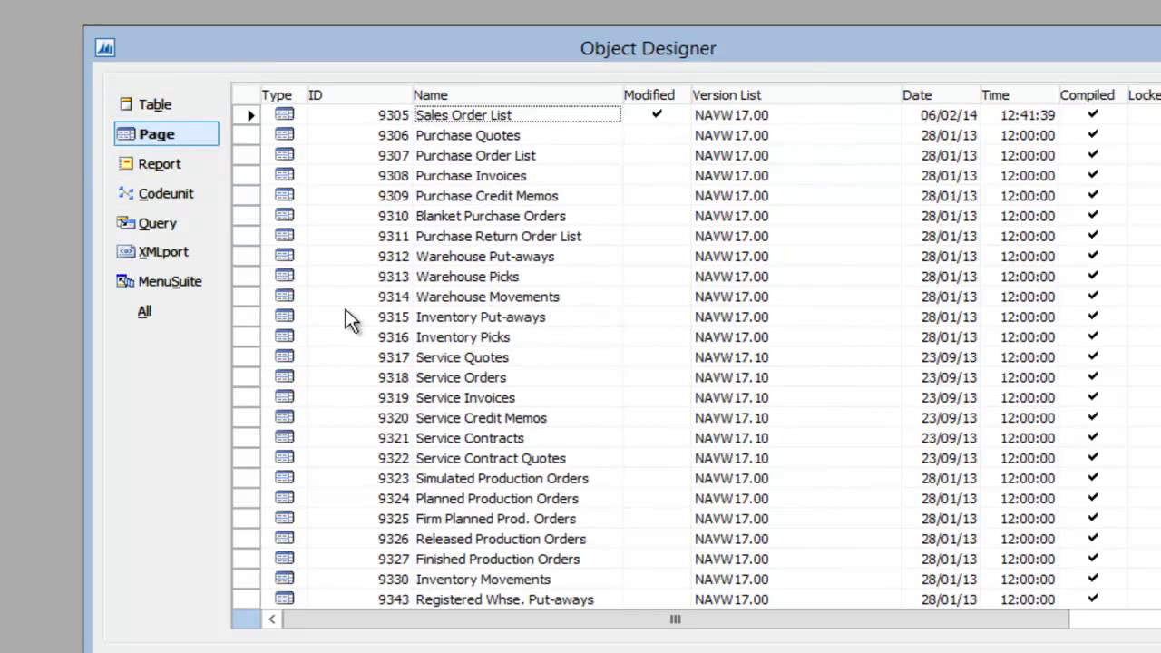
pyautogui.hotkey('alt', 'd')
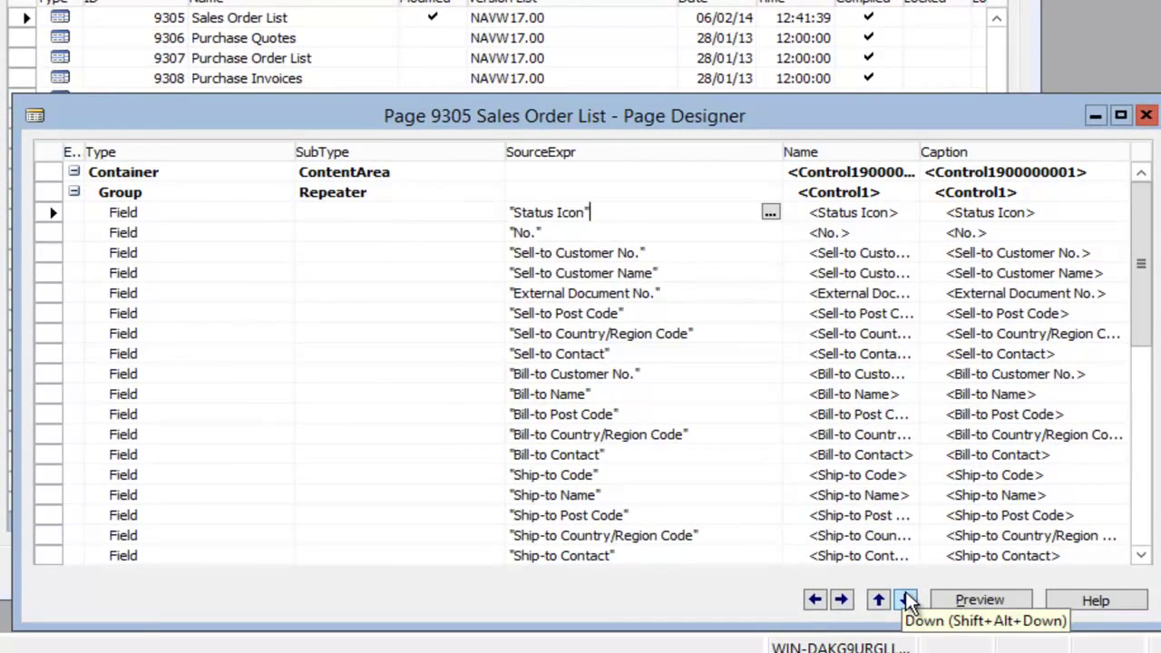
pyautogui.hotkey('shift', 'F4')
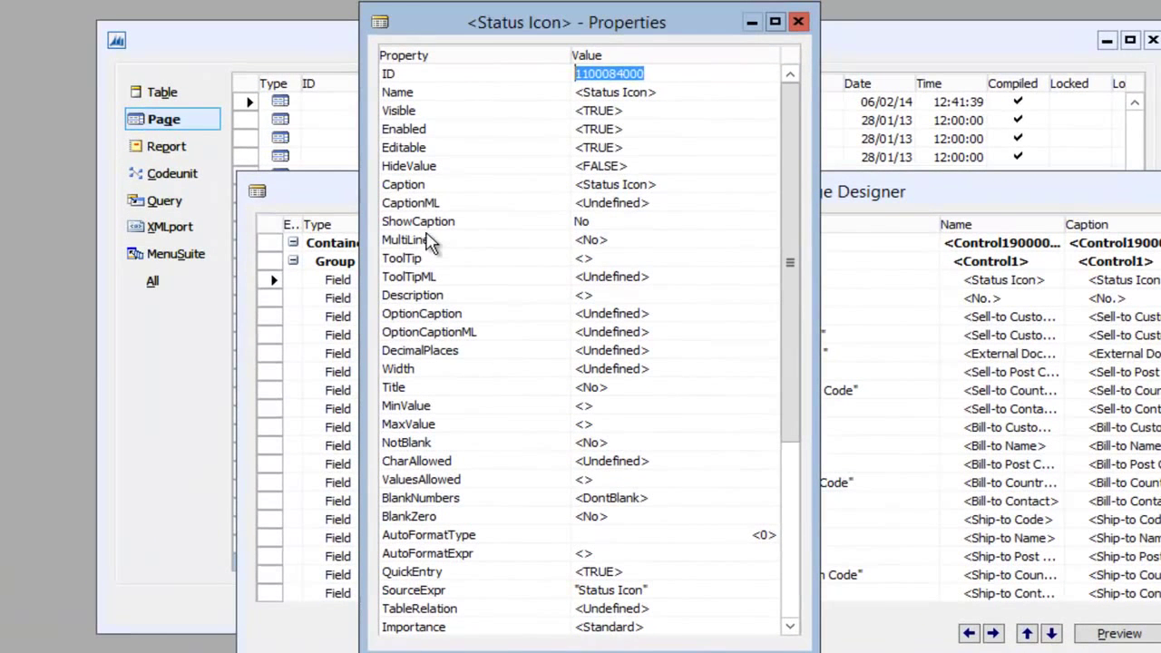
pyautogui.click(424, 226)
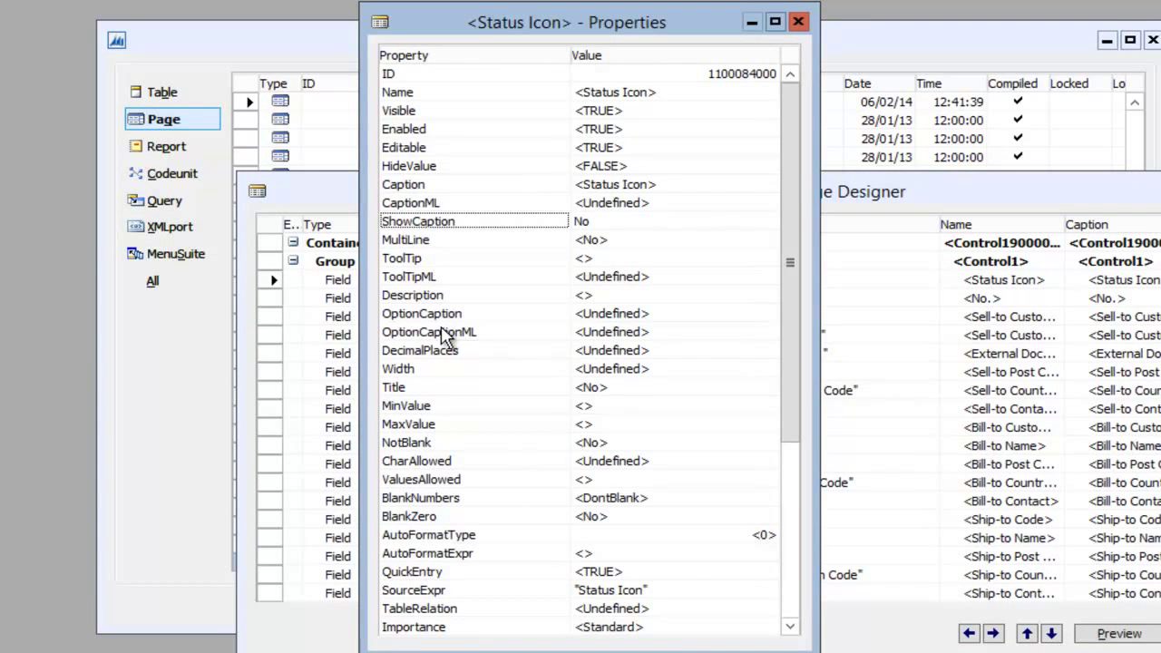
pyautogui.click(431, 592)
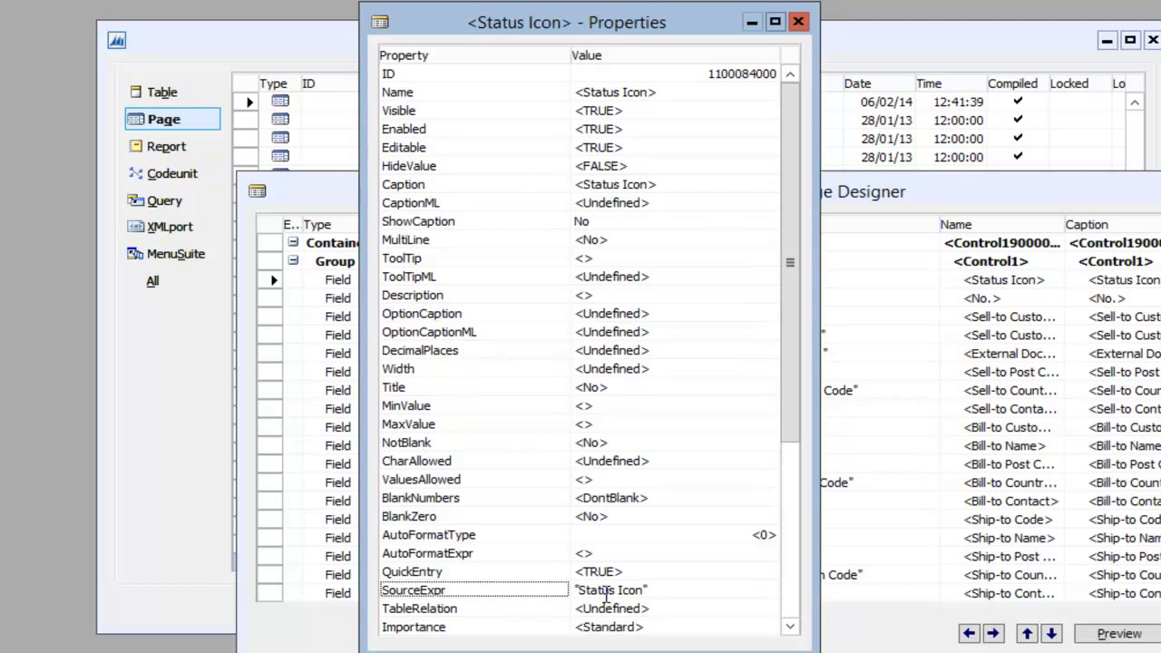
pyautogui.press('Escape')
pyautogui.press('F9')
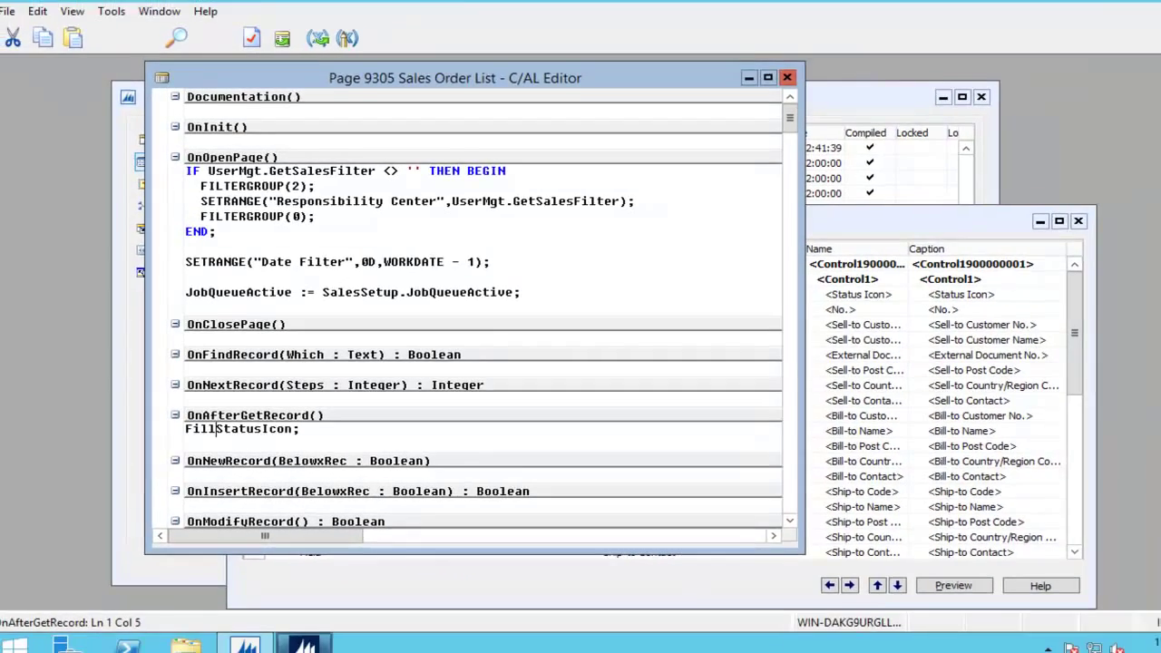
# Show the Sales Orders list in the Windows Client with thumbs-up icons on released orders.
pyautogui.click(49, 182)
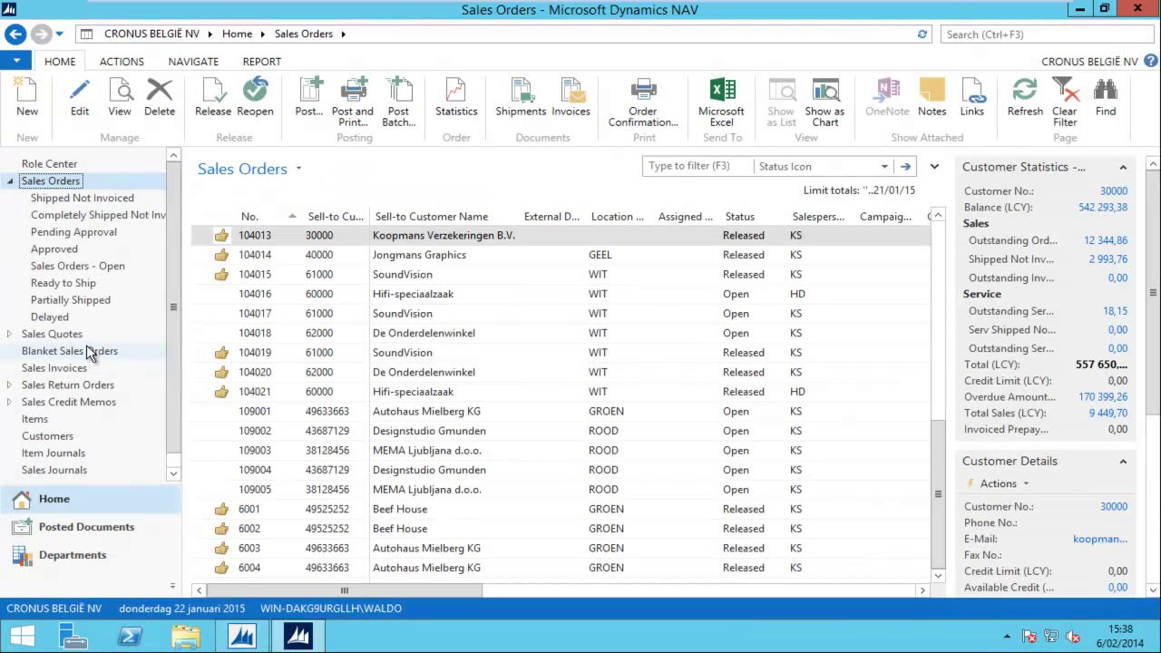